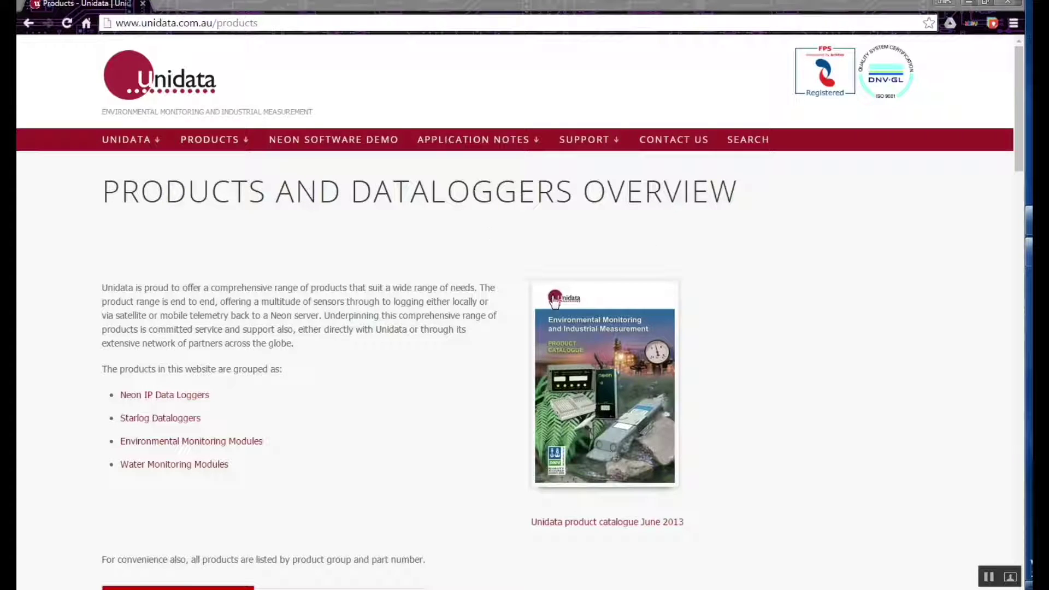
{"action": "double_click", "coordinate": [237, 23]}
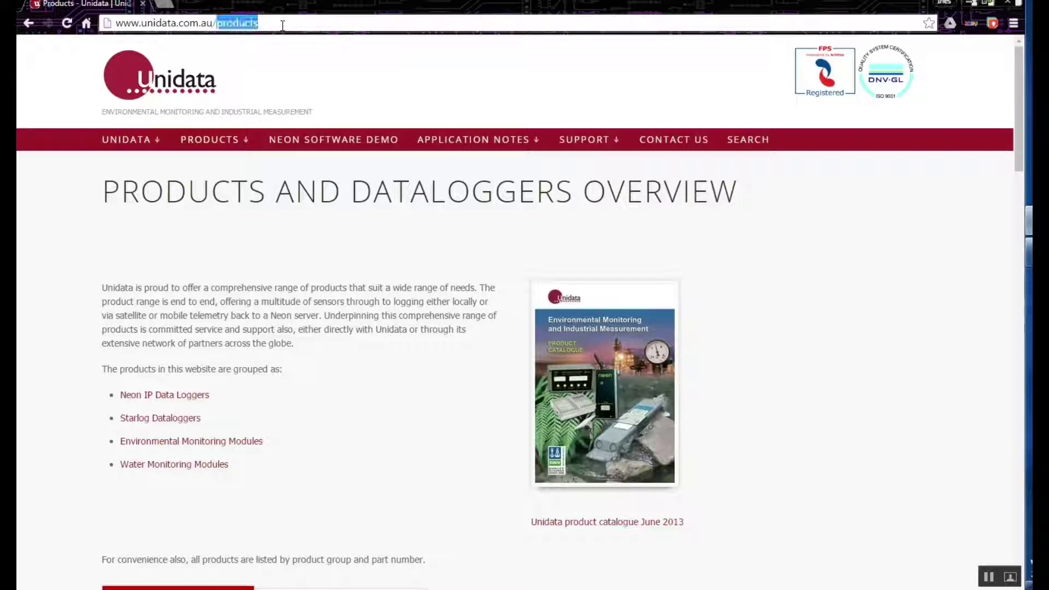
{"action": "left_click", "coordinate": [282, 25]}
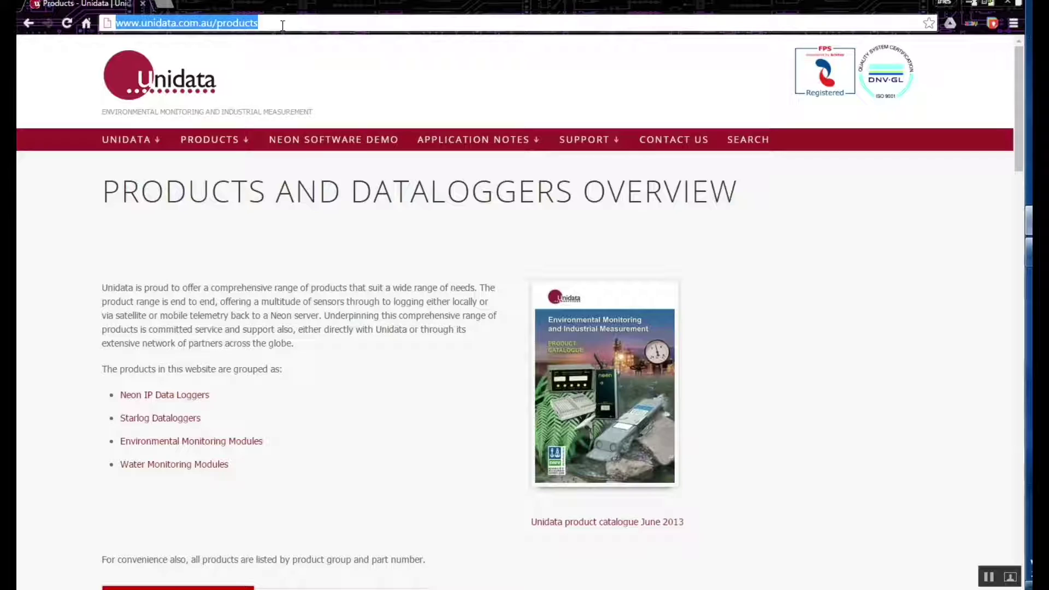
{"action": "type", "text": "wwww"}
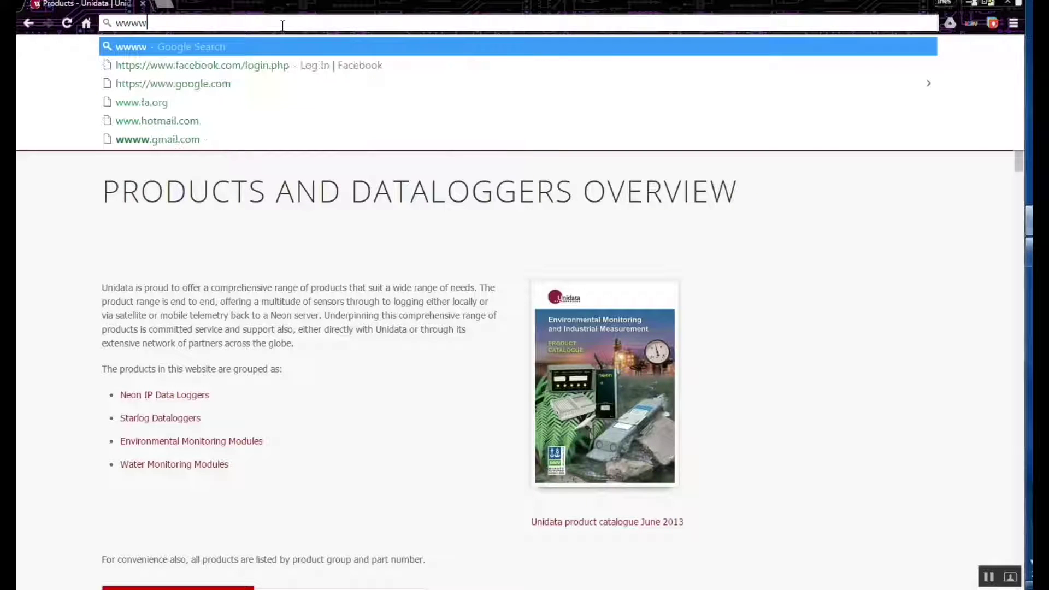
{"action": "key", "text": "BackSpace"}
{"action": "type", "text": ".unidata.com.au"}
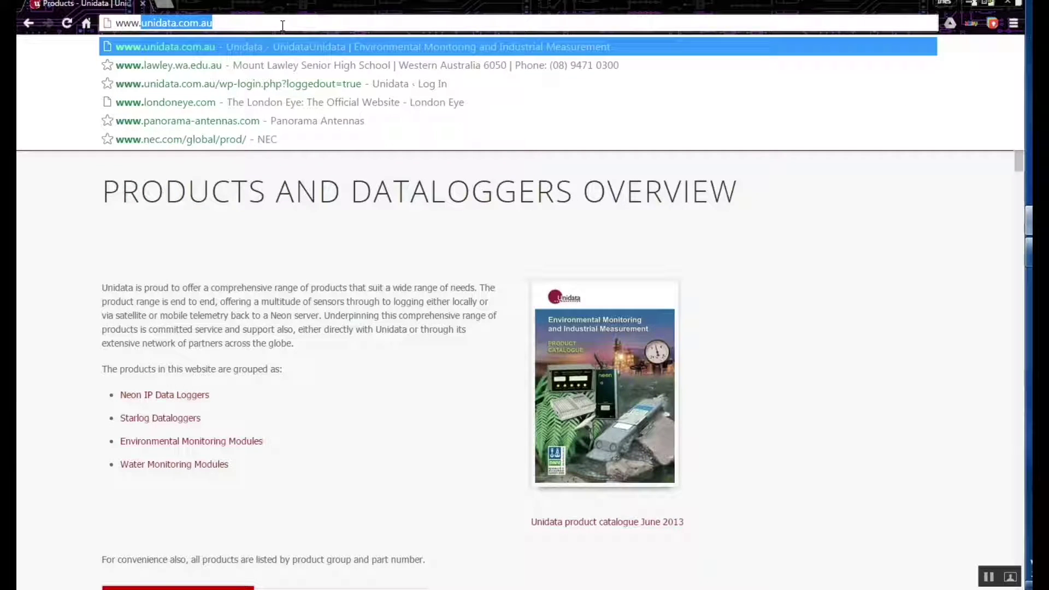
{"action": "key", "text": "Return"}
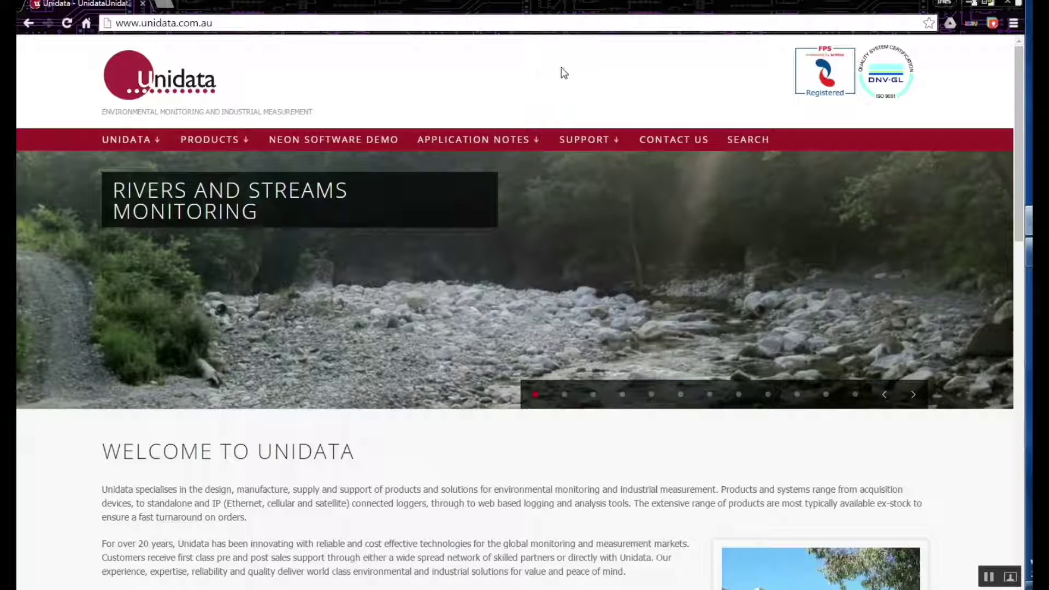
Step: Open Products > Starlog Dataloggers > Starlog V4 Software and download the Build 107 trial zip
{"action": "left_click", "coordinate": [233, 143]}
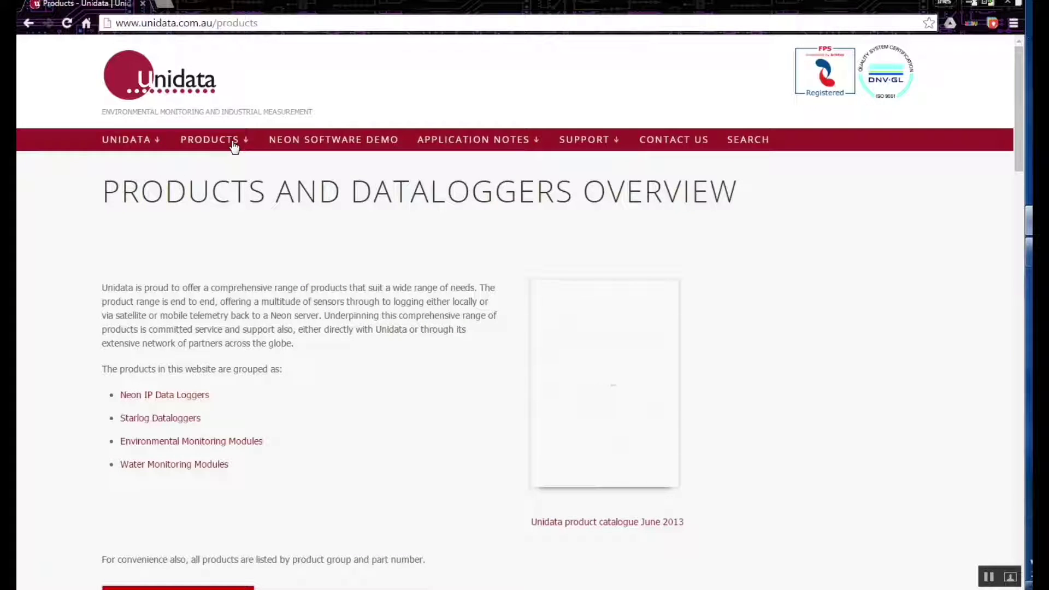
{"action": "mouse_move", "coordinate": [234, 143]}
{"action": "mouse_move", "coordinate": [241, 190]}
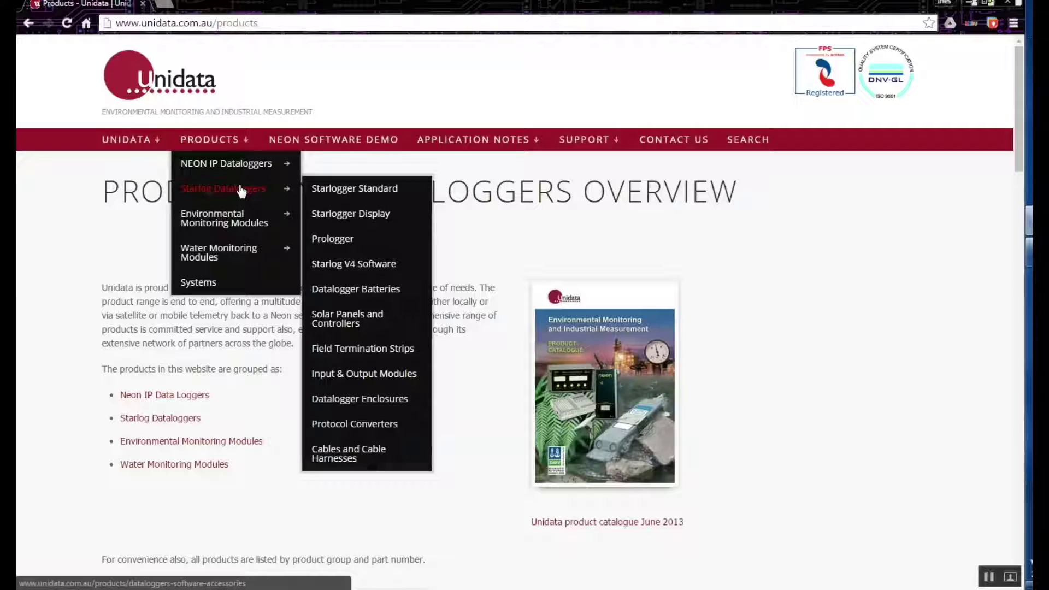
{"action": "left_click", "coordinate": [372, 268]}
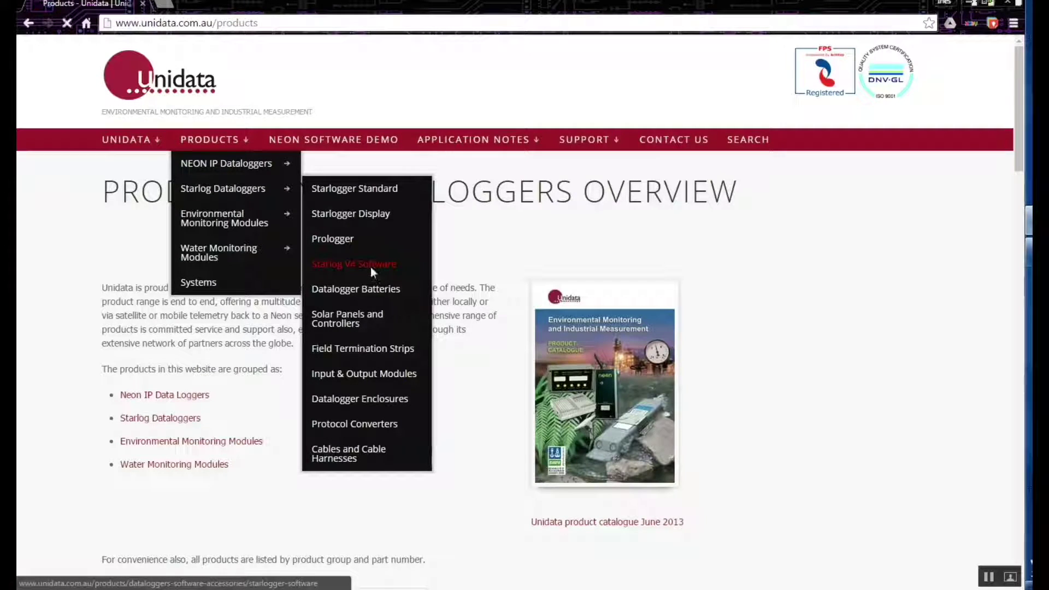
{"action": "scroll", "coordinate": [371, 267], "scroll_direction": "down", "scroll_amount": 5}
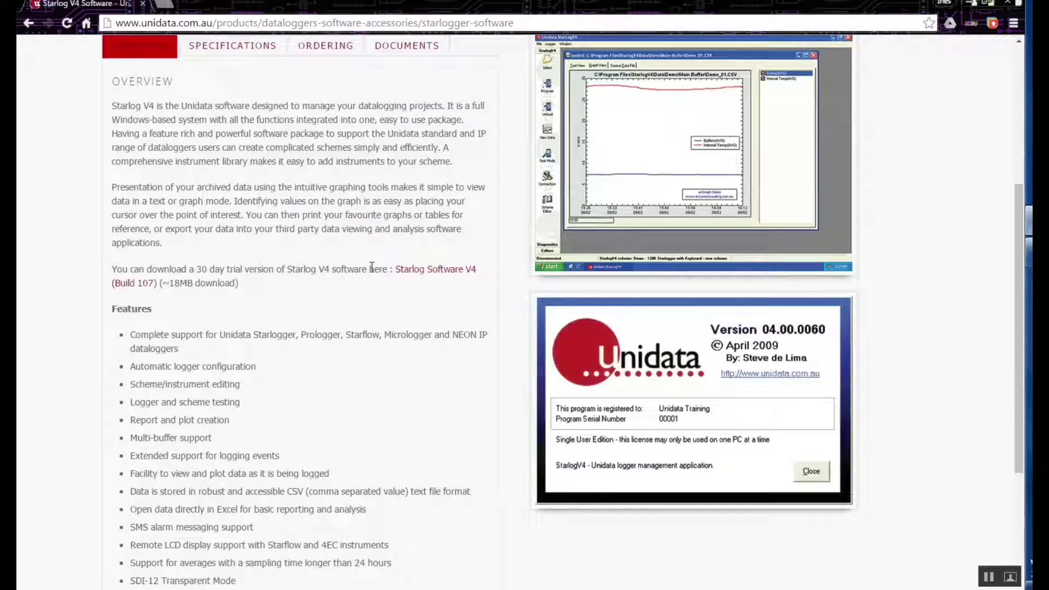
{"action": "scroll", "coordinate": [371, 267], "scroll_direction": "down", "scroll_amount": 2}
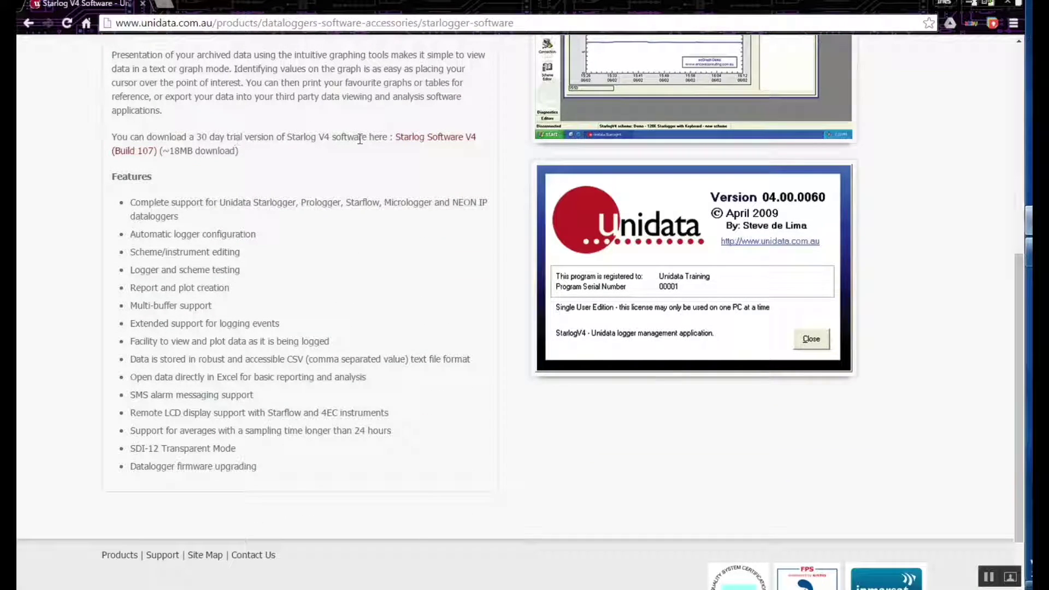
{"action": "left_click", "coordinate": [442, 144]}
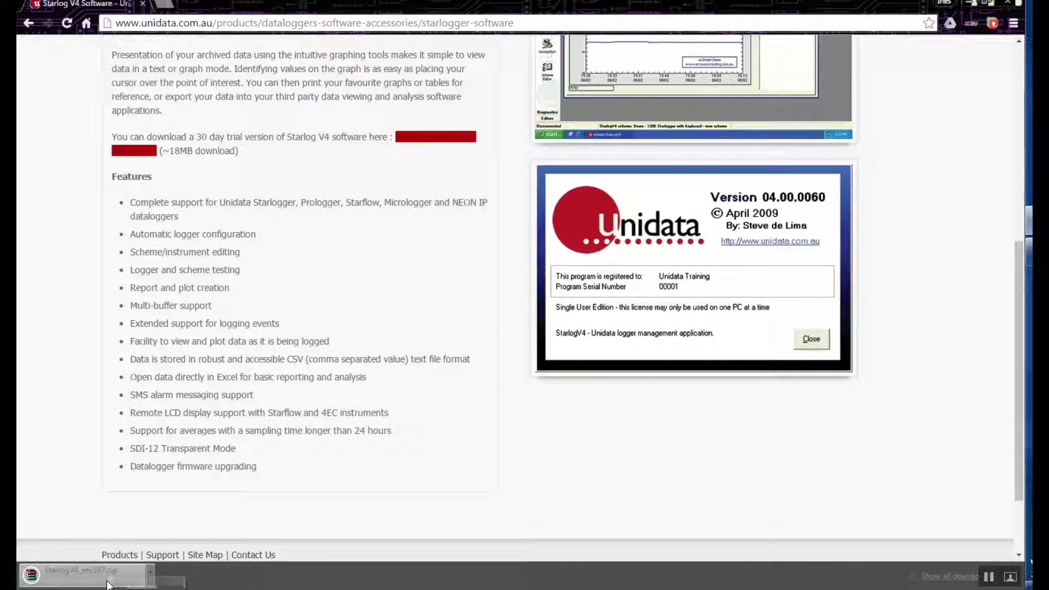
Step: Open StarlogV4_rev107.zip in WinRAR and run StarlogV4_rev107.exe, allowing it past the security warning
{"action": "left_click", "coordinate": [81, 575]}
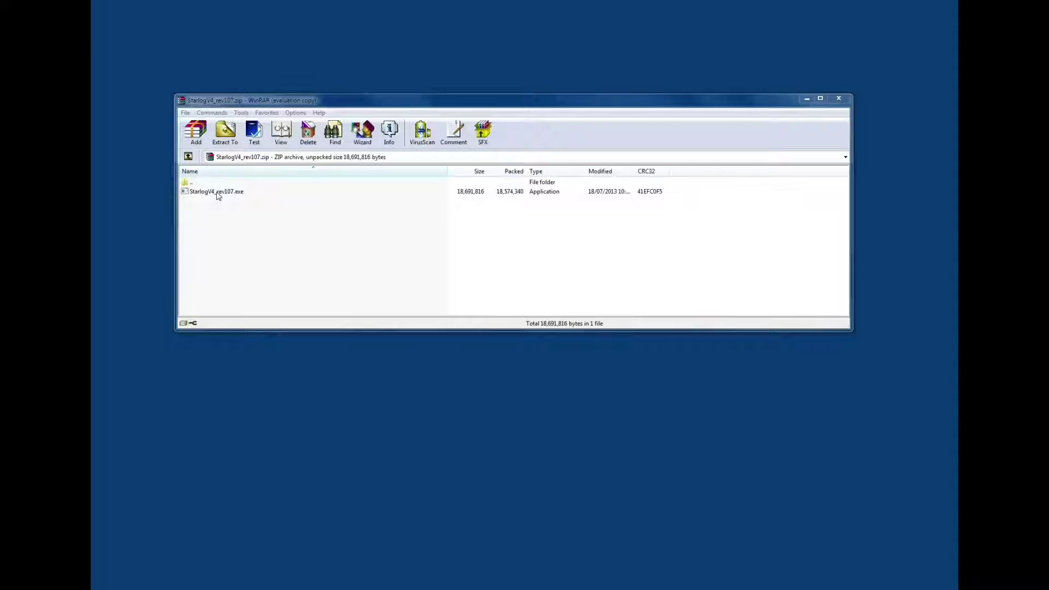
{"action": "double_click", "coordinate": [218, 192]}
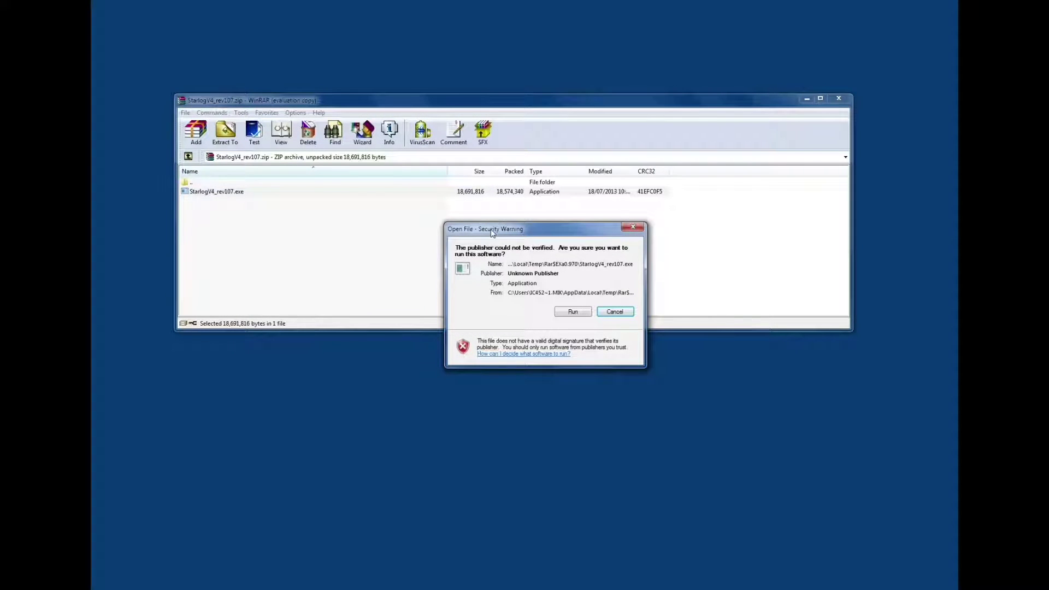
{"action": "left_click_drag", "start_coordinate": [491, 234], "coordinate": [477, 181]}
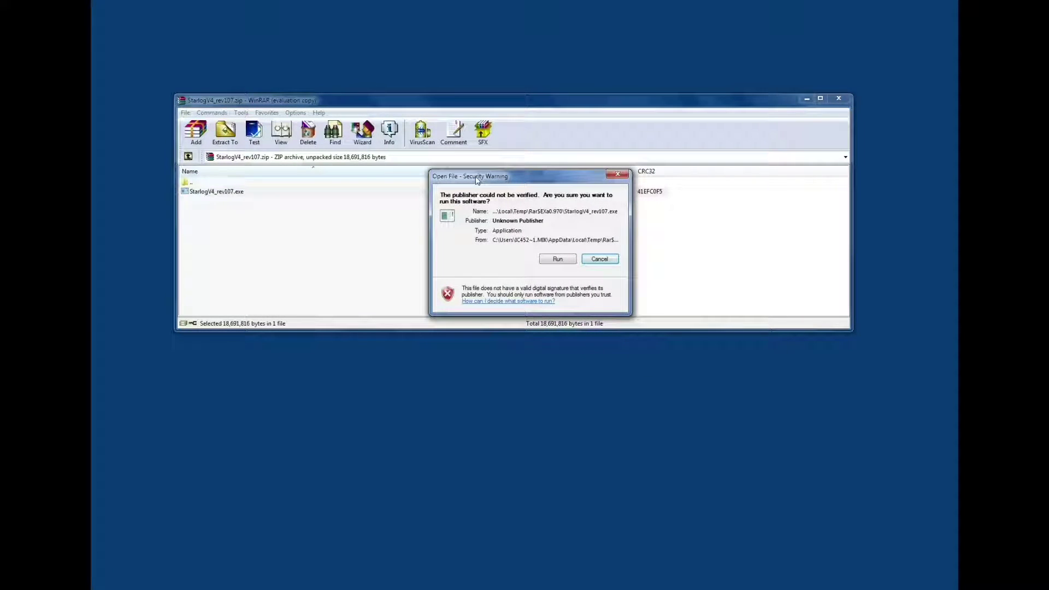
{"action": "left_click", "coordinate": [557, 259]}
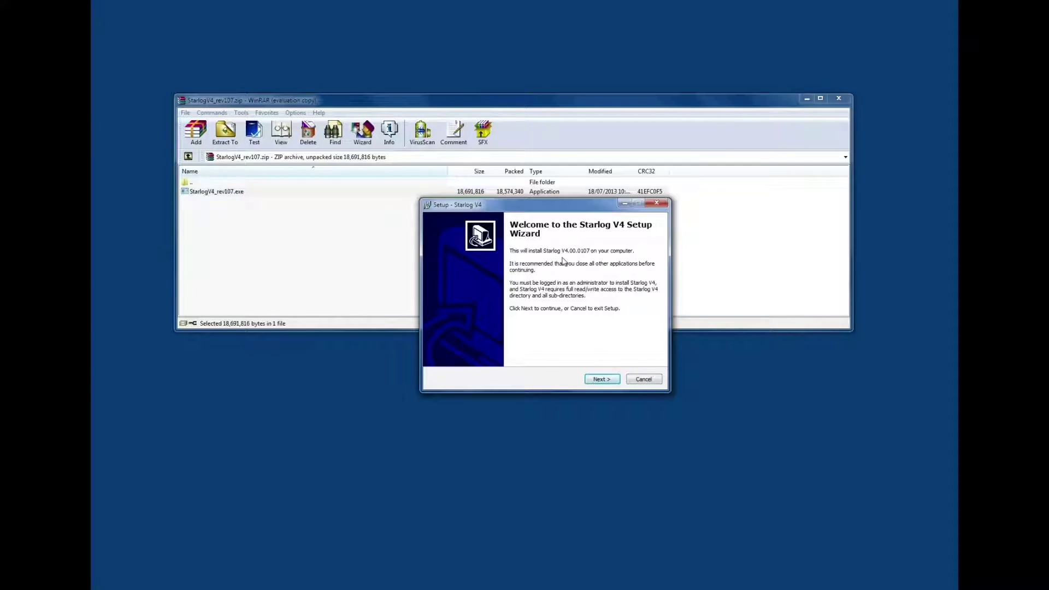
Step: Accept the licence agreement and install into the existing C:\StarlogV4 folder
{"action": "left_click", "coordinate": [606, 380]}
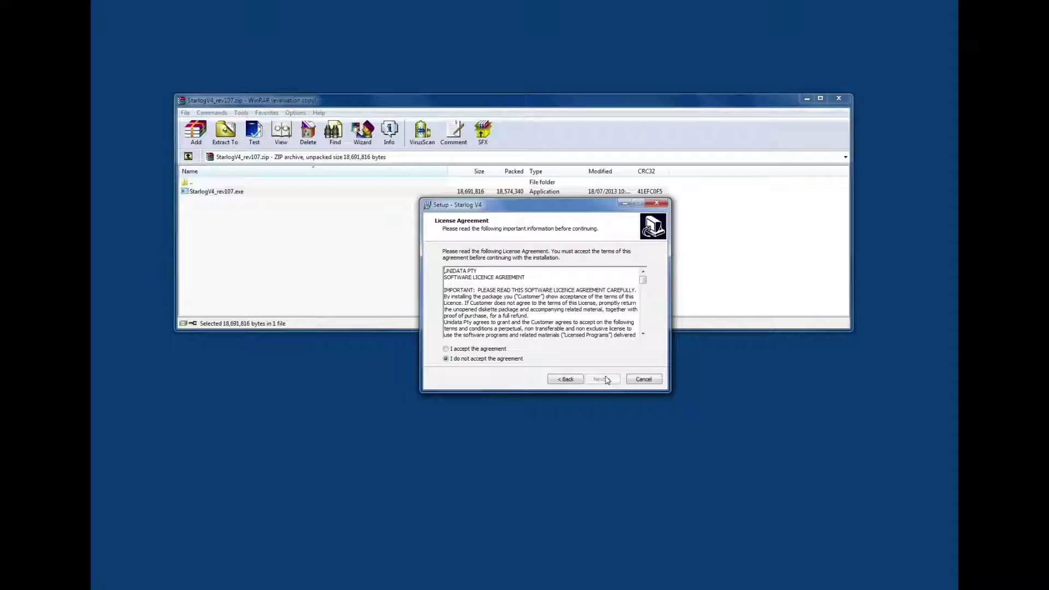
{"action": "left_click", "coordinate": [498, 349]}
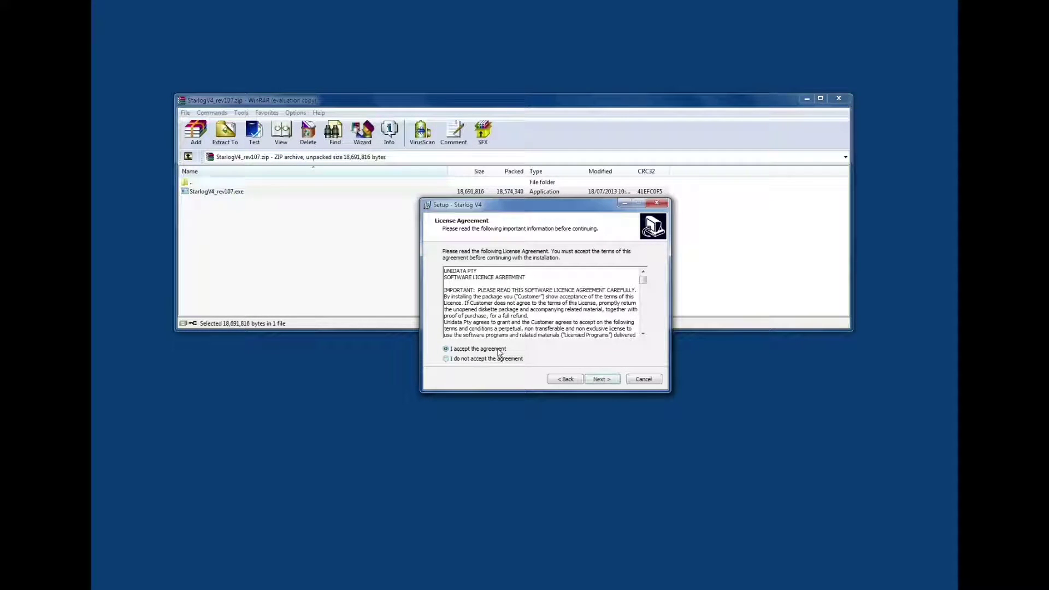
{"action": "left_click", "coordinate": [600, 380]}
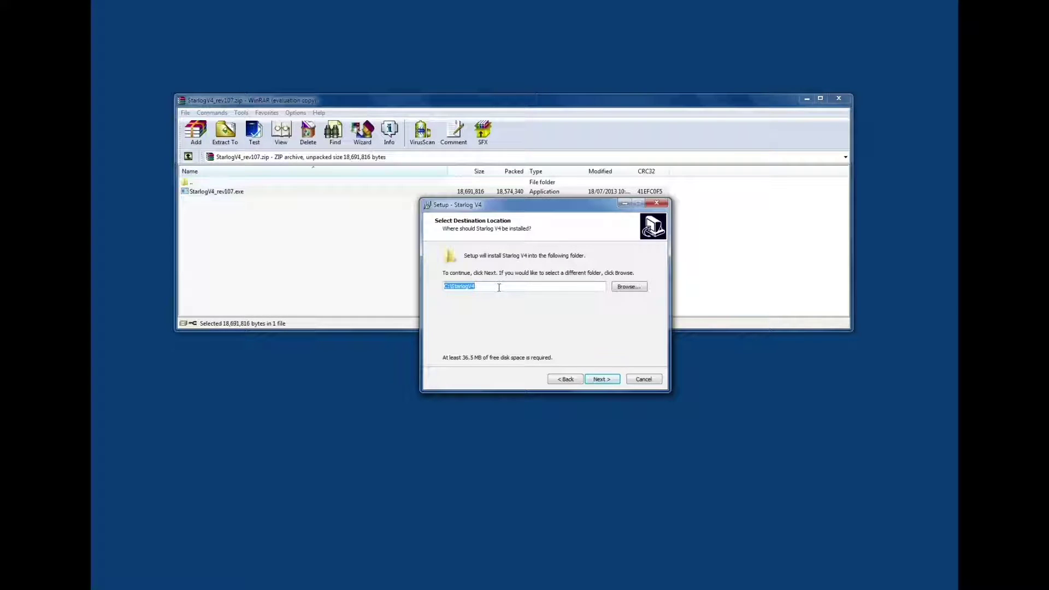
{"action": "left_click", "coordinate": [612, 382]}
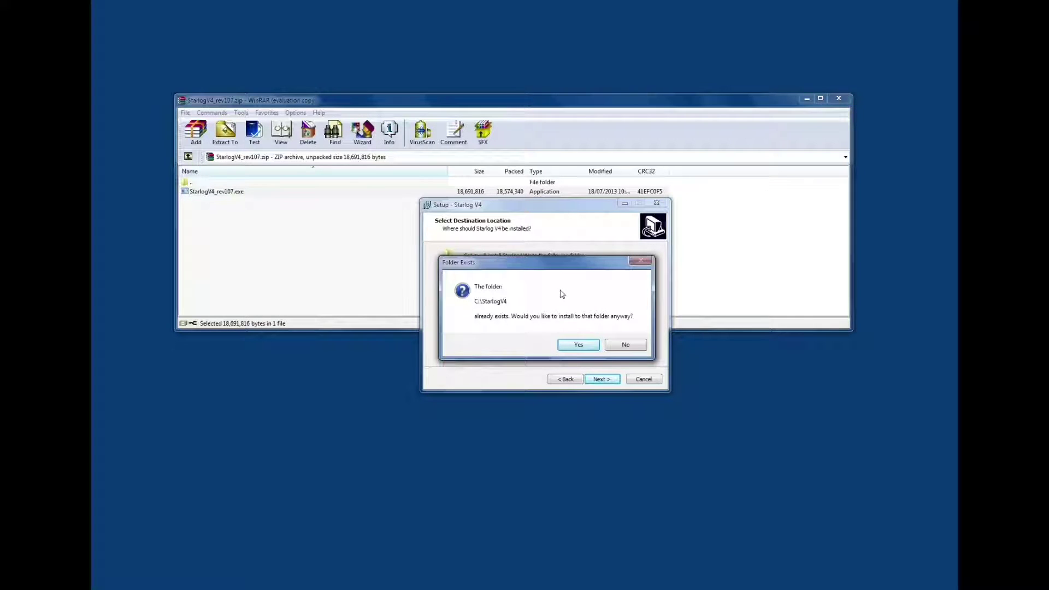
{"action": "left_click", "coordinate": [577, 344]}
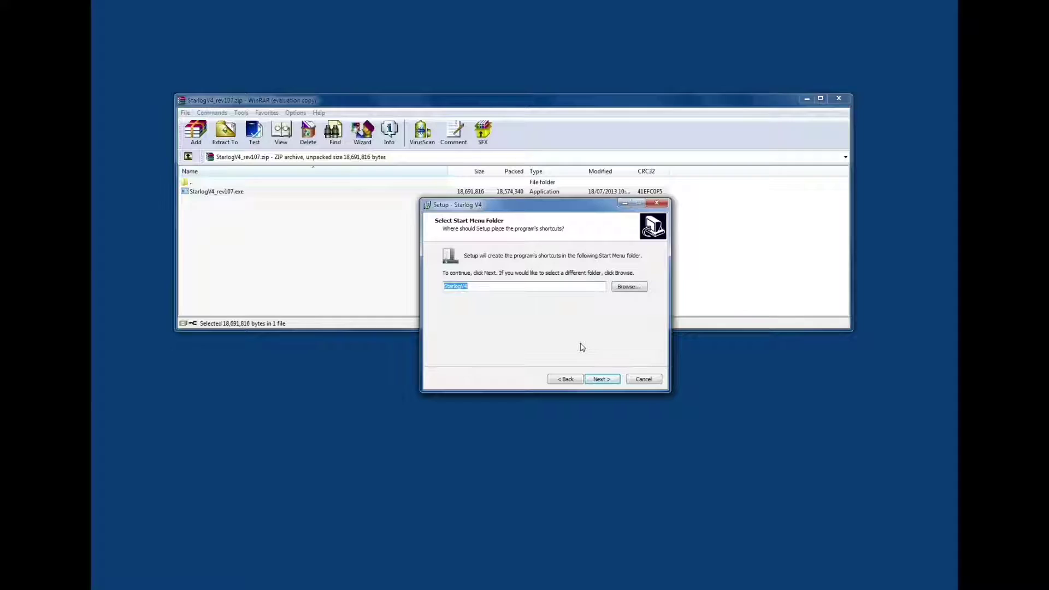
Step: Keep the StarlogV4 Start Menu folder and desktop icon, then start the installation
{"action": "left_click", "coordinate": [608, 380]}
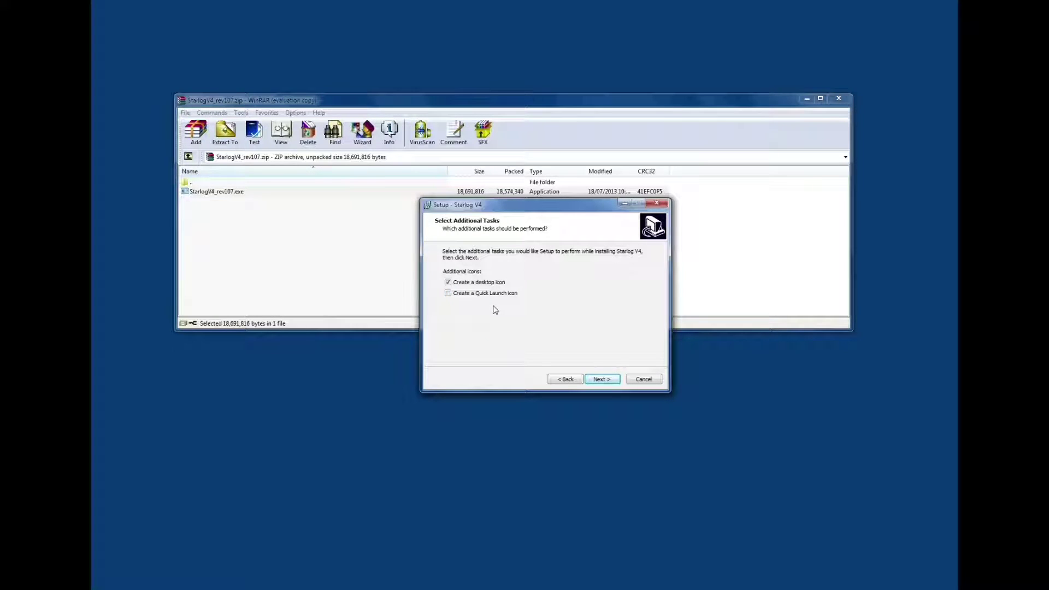
{"action": "left_click", "coordinate": [600, 380]}
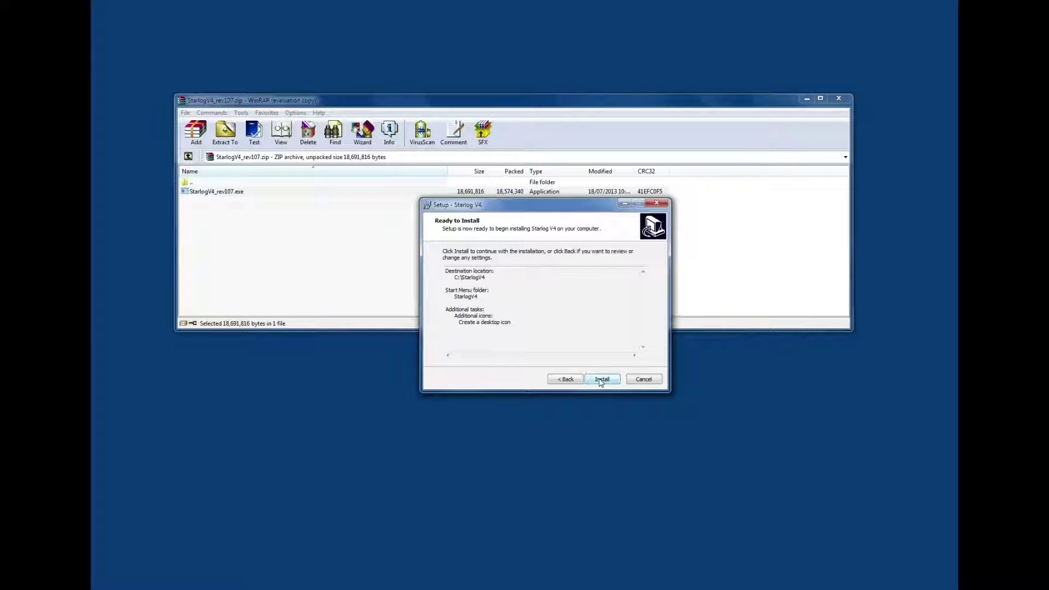
{"action": "left_click", "coordinate": [601, 380]}
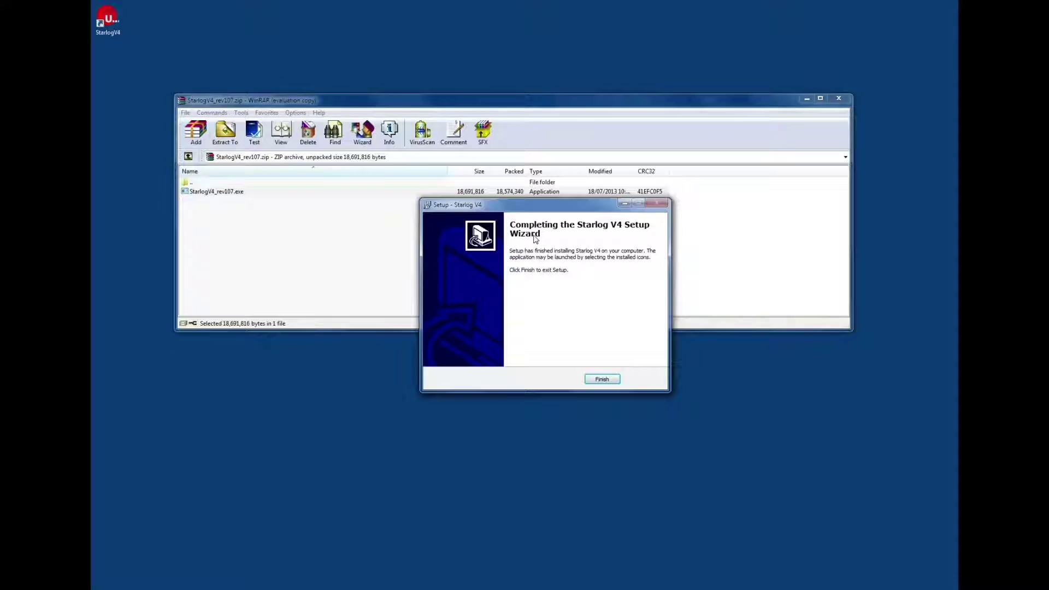
Step: Close the completed Starlog V4 setup wizard with Finish
{"action": "left_click", "coordinate": [609, 379]}
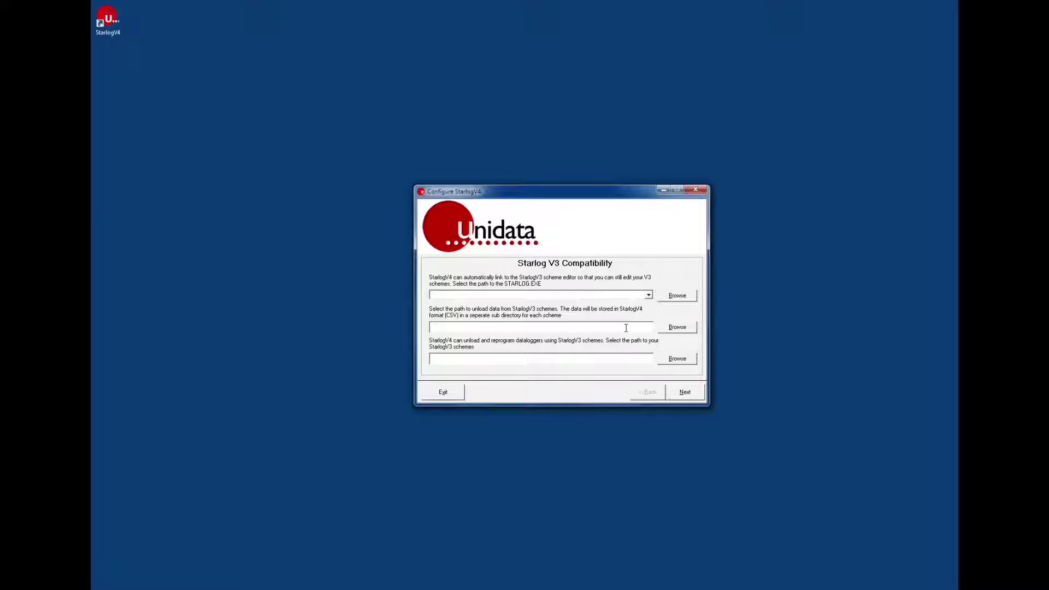
Step: Skip V3 compatibility, choose the All Instruments & Loggers licence, and decline the 30-day evaluation
{"action": "left_click", "coordinate": [698, 393]}
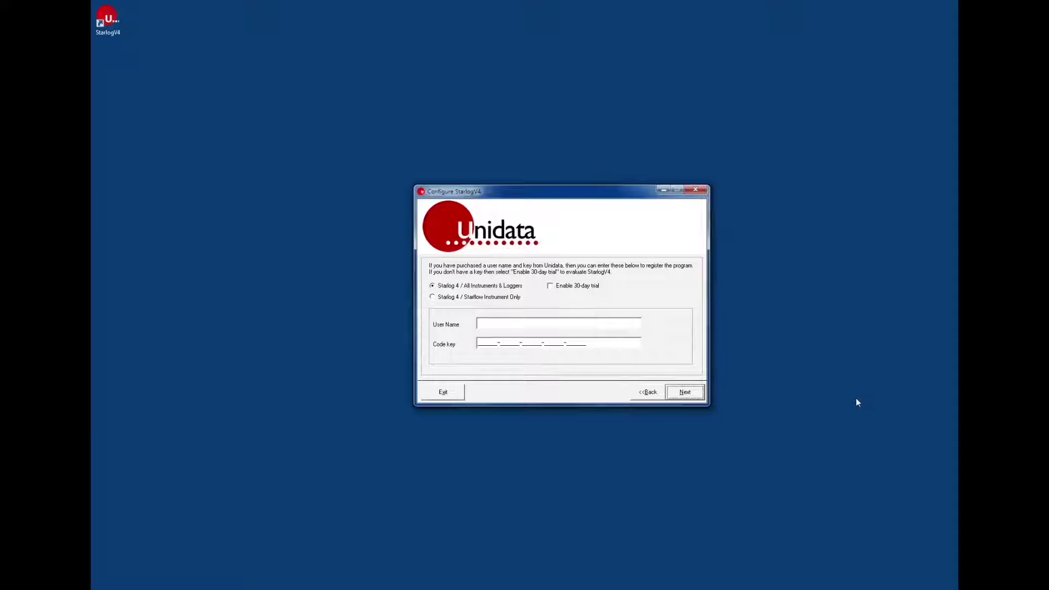
{"action": "left_click", "coordinate": [479, 297]}
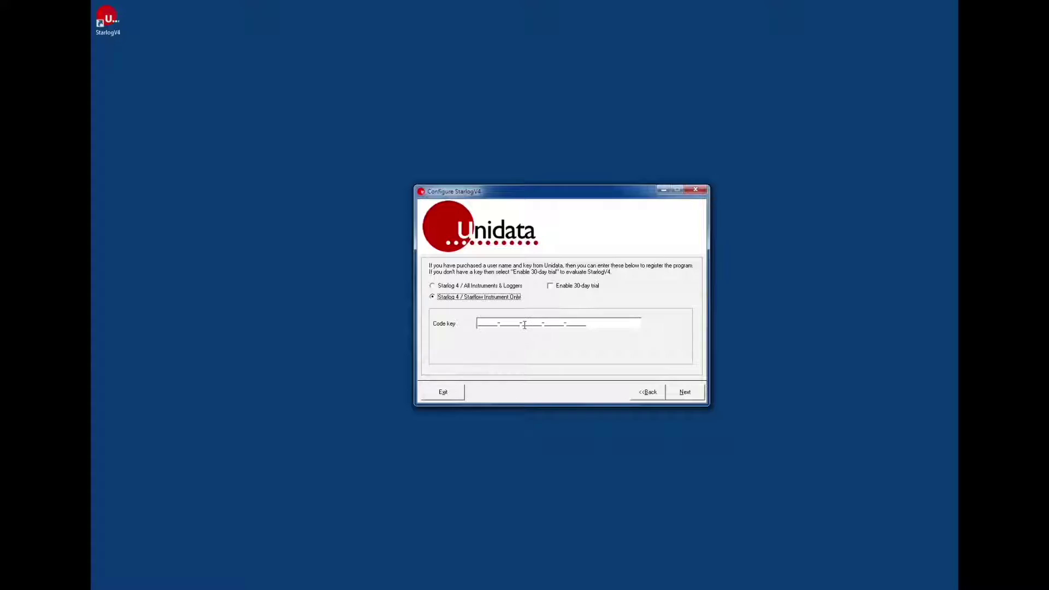
{"action": "left_click", "coordinate": [437, 289]}
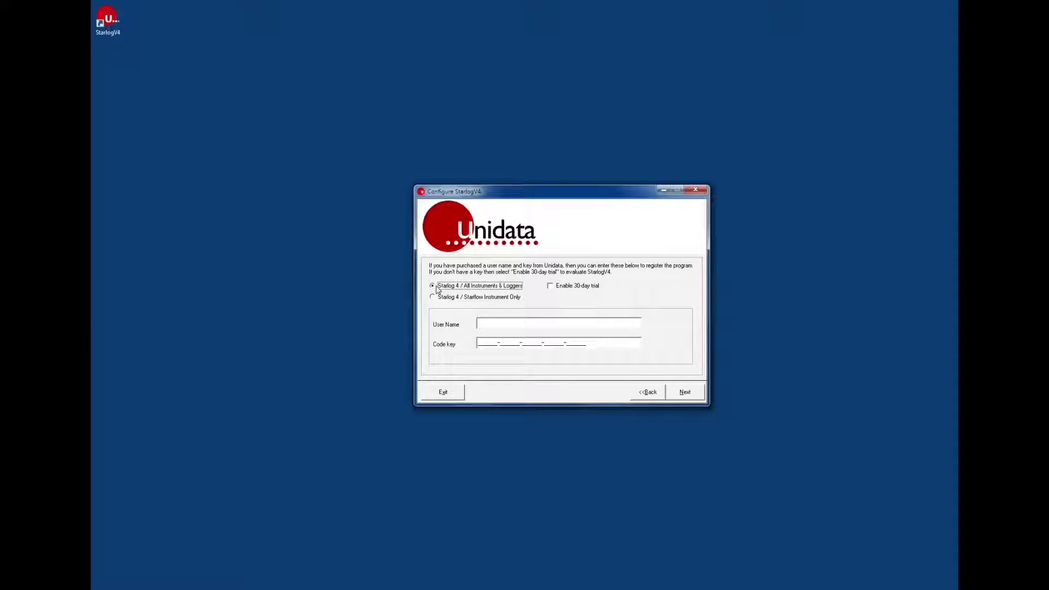
{"action": "left_click", "coordinate": [438, 300]}
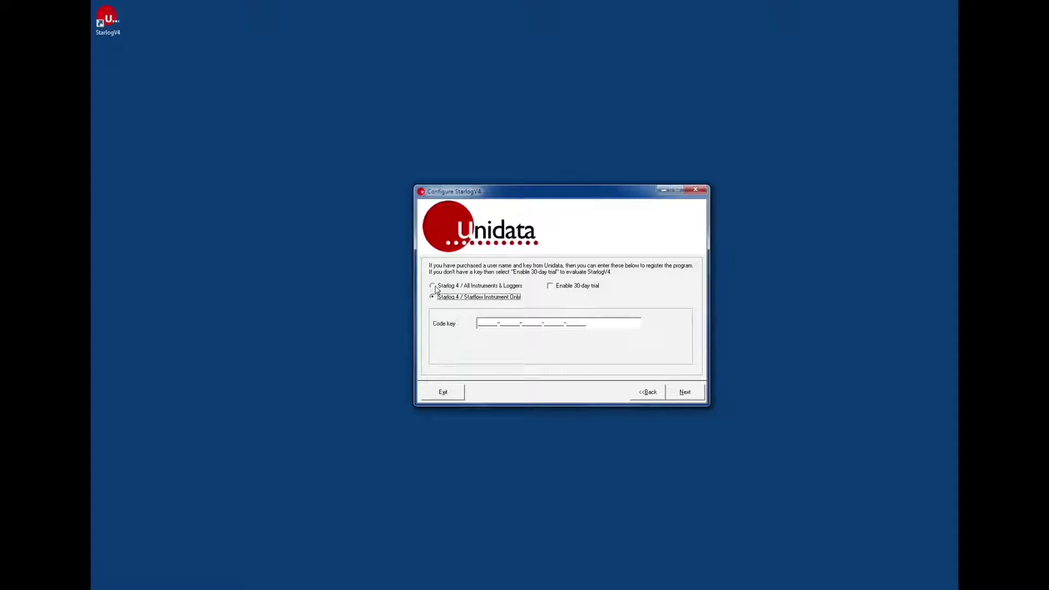
{"action": "left_click", "coordinate": [437, 289]}
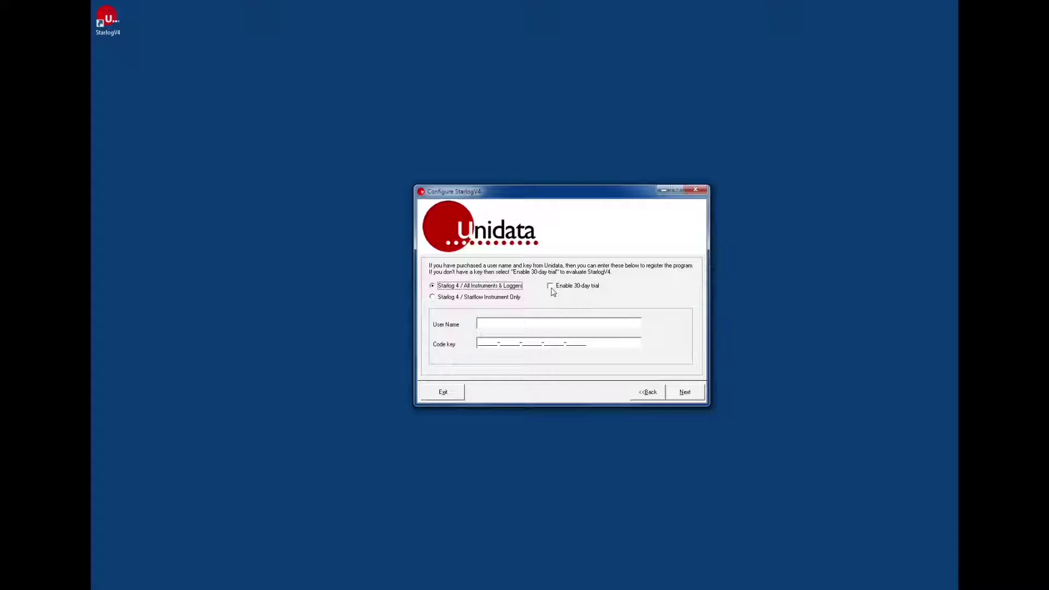
{"action": "left_click", "coordinate": [551, 286]}
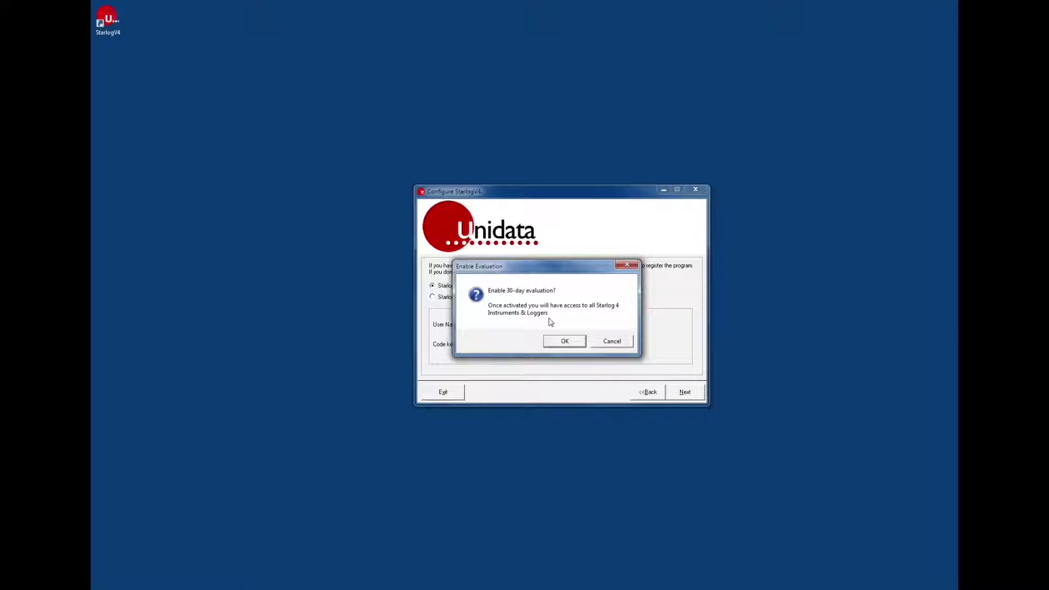
{"action": "left_click", "coordinate": [614, 341]}
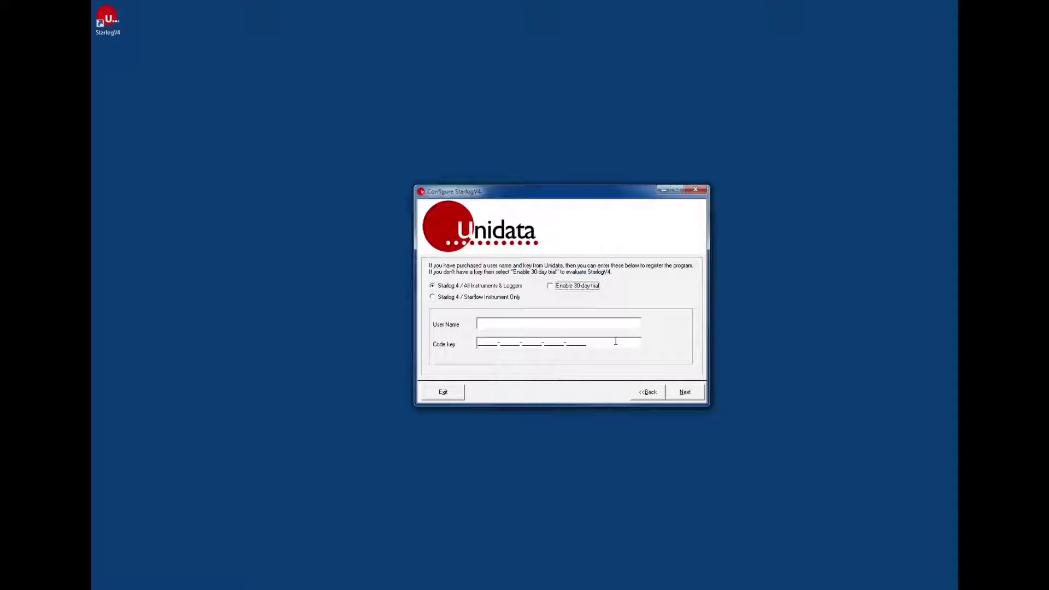
Step: Enter the registered user name and licence code key, then submit the registration
{"action": "left_click", "coordinate": [486, 323]}
{"action": "key", "text": "Tab"}
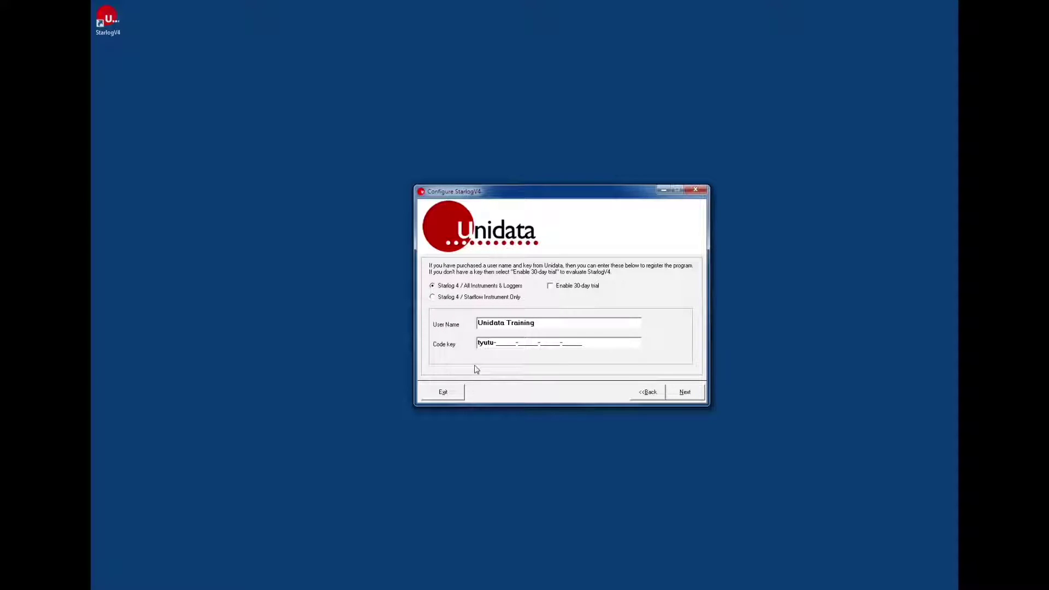
{"action": "left_click", "coordinate": [685, 392]}
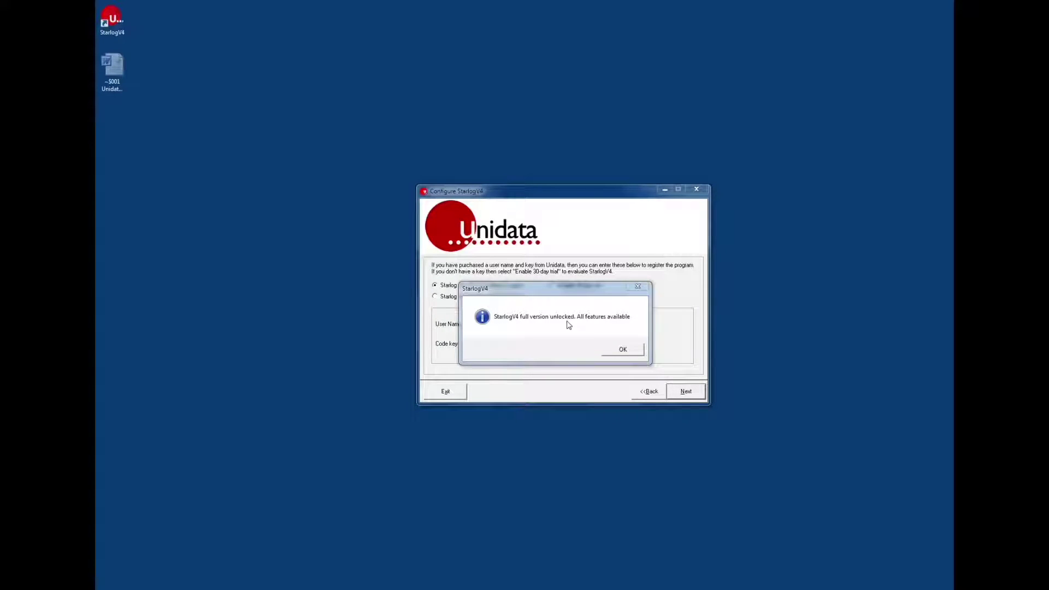
Step: Acknowledge the full-version unlock message and finish the registration wizard
{"action": "left_click", "coordinate": [624, 350]}
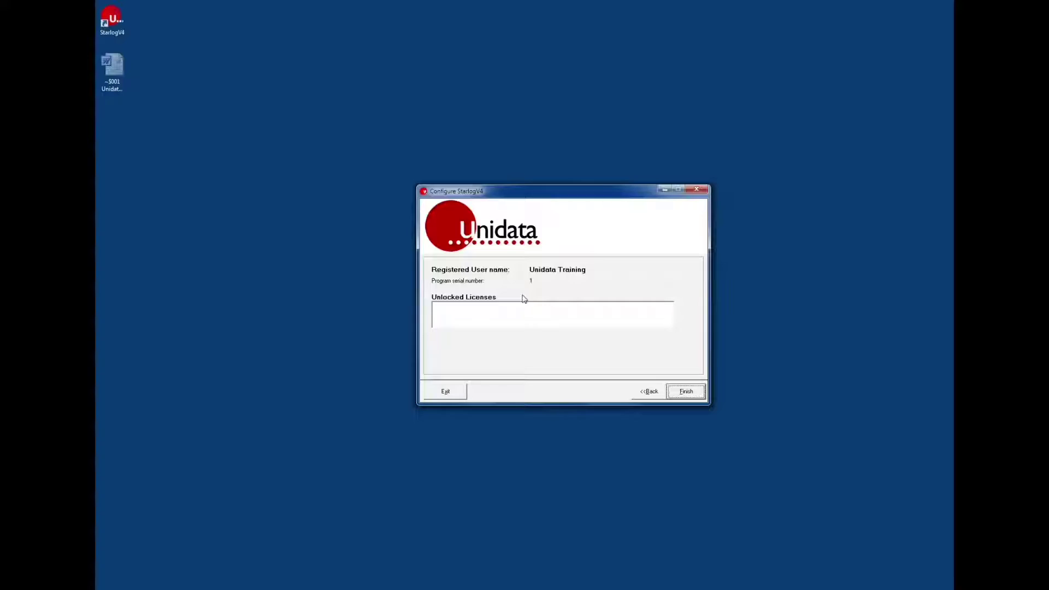
{"action": "left_click", "coordinate": [686, 392]}
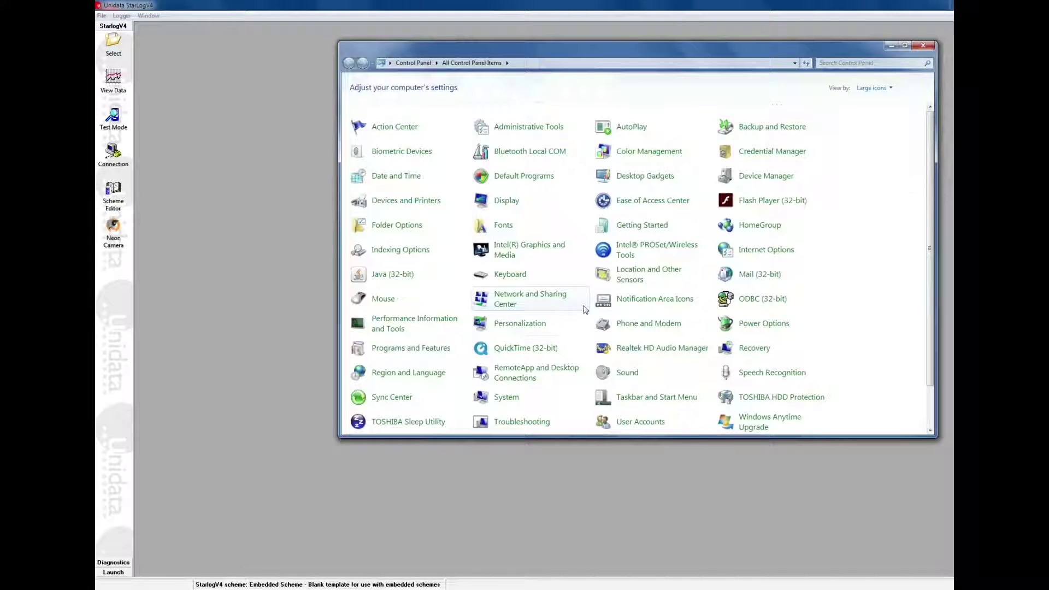
Step: Open Device Manager from System and select Prolific USB-to-Serial Comm Port (COM3) under Ports
{"action": "scroll", "coordinate": [585, 306], "scroll_direction": "down", "scroll_amount": 2}
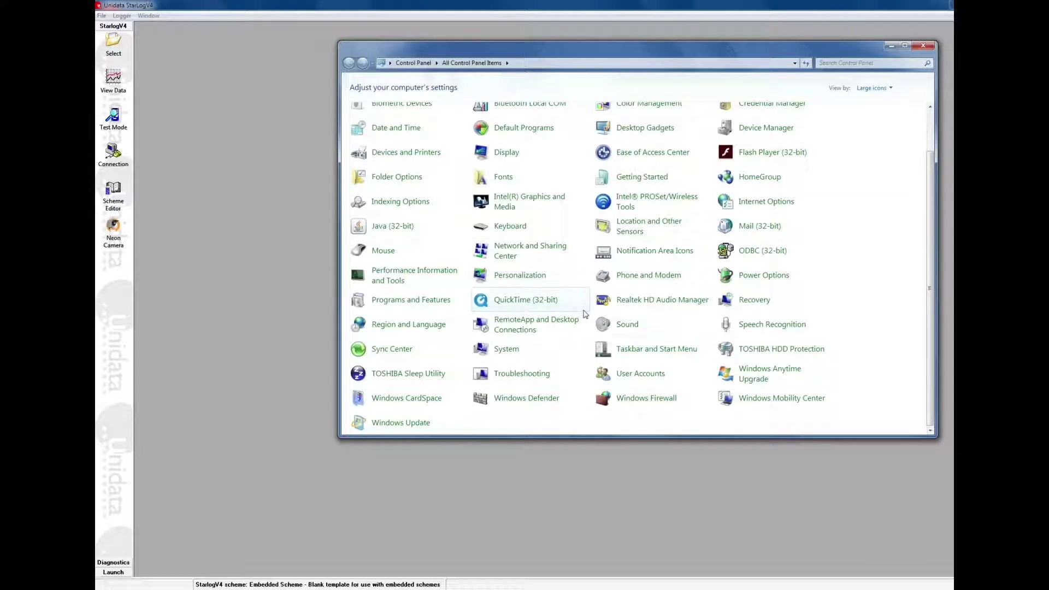
{"action": "left_click", "coordinate": [513, 354]}
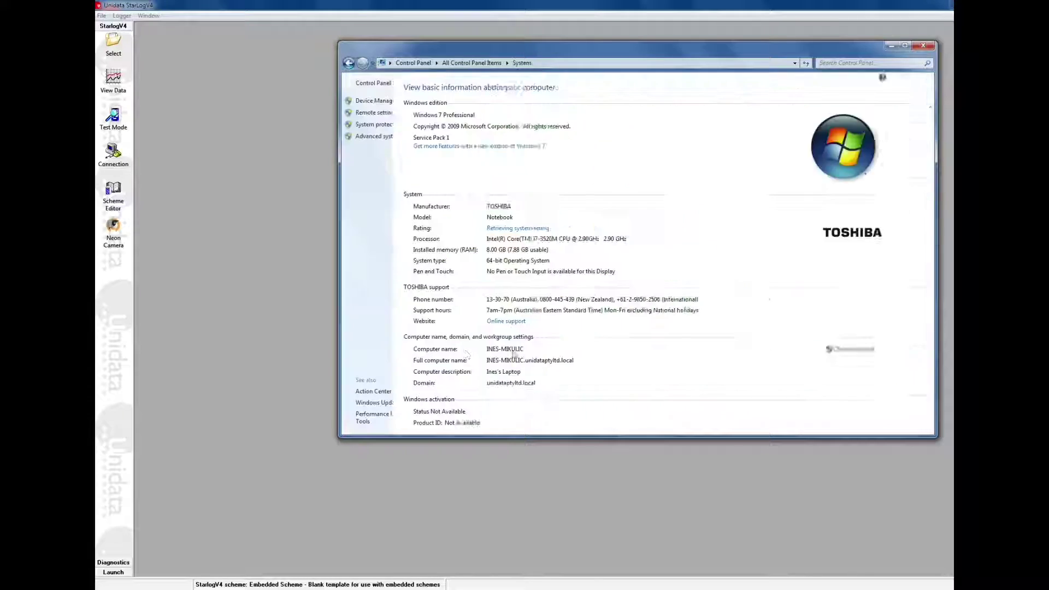
{"action": "left_click", "coordinate": [377, 101]}
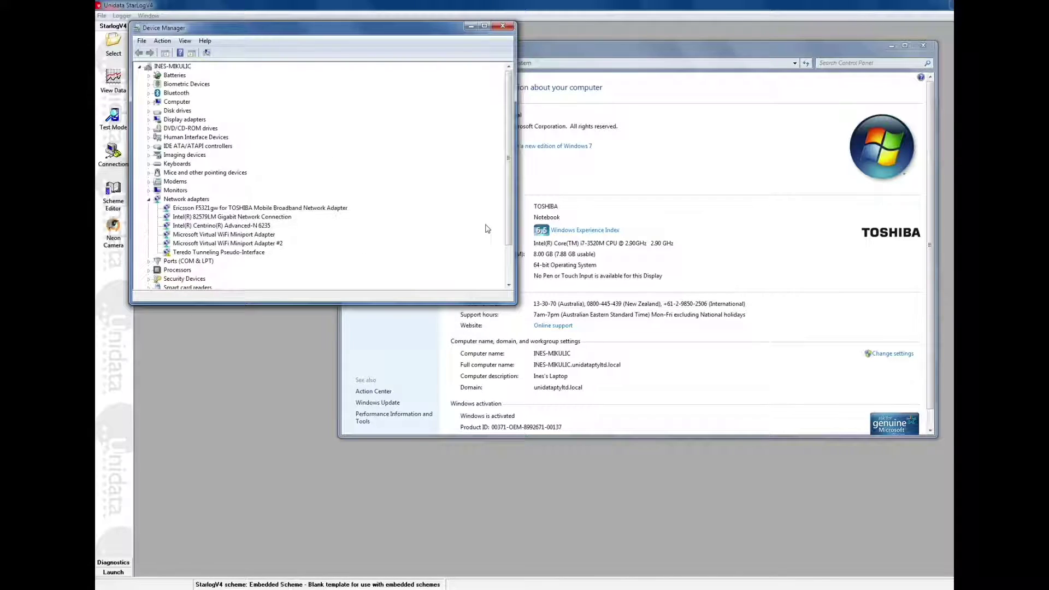
{"action": "left_click_drag", "start_coordinate": [513, 225], "coordinate": [513, 267]}
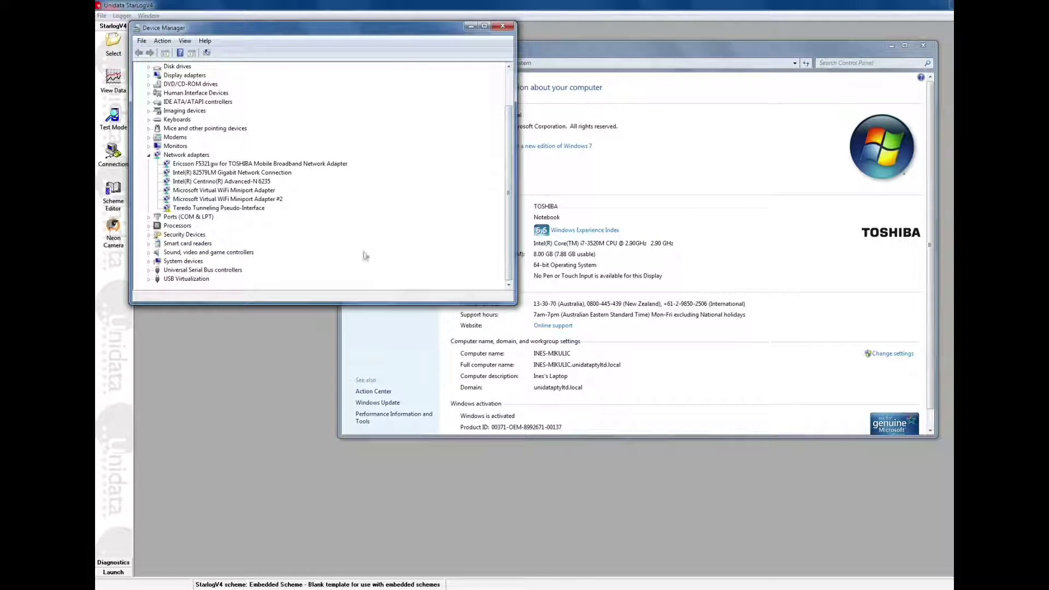
{"action": "left_click", "coordinate": [148, 218]}
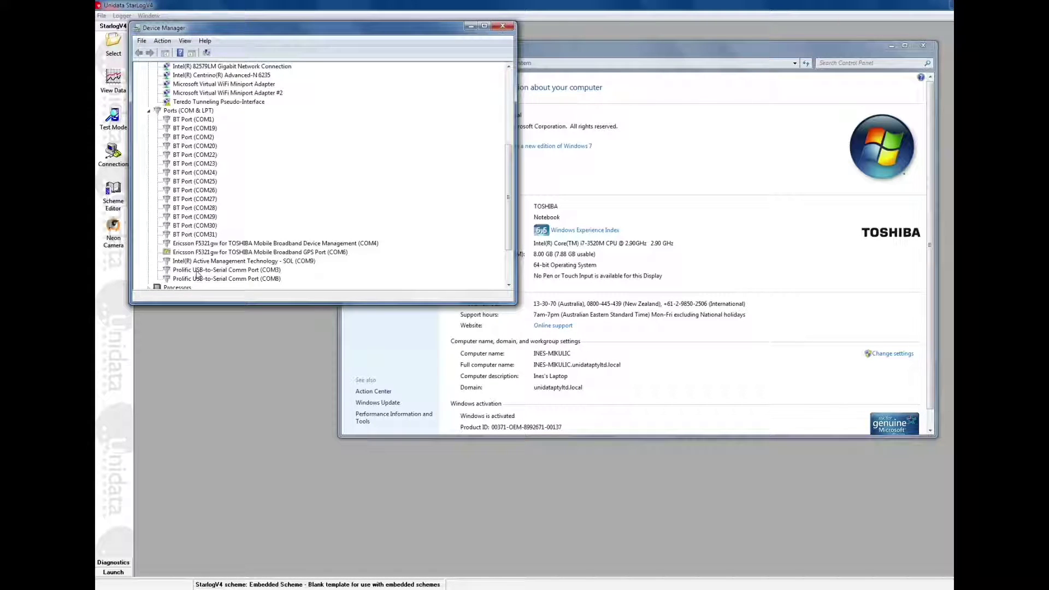
{"action": "left_click", "coordinate": [196, 270]}
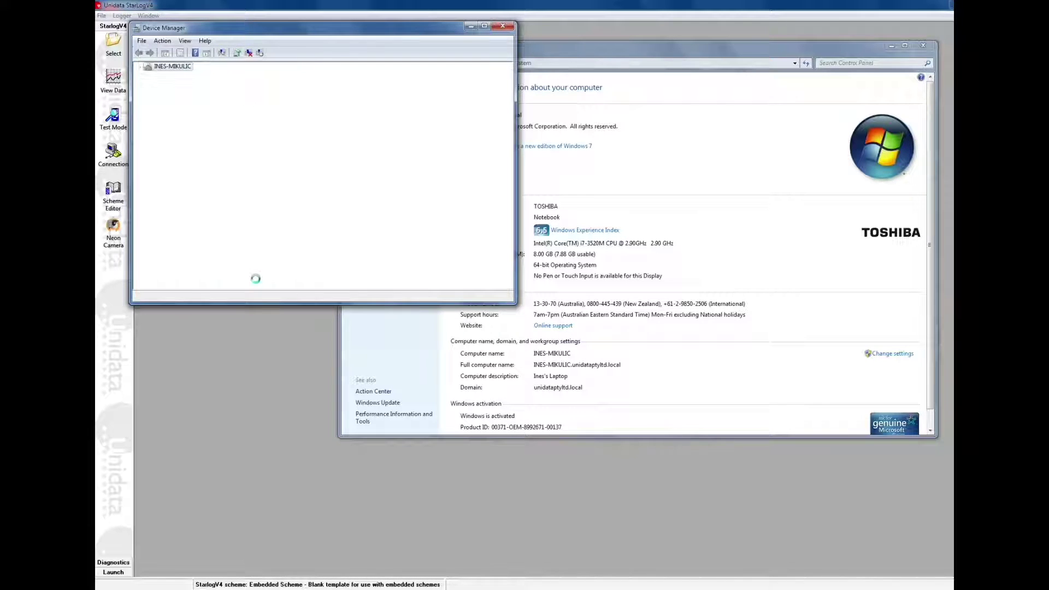
{"action": "left_click_drag", "start_coordinate": [507, 172], "coordinate": [531, 280]}
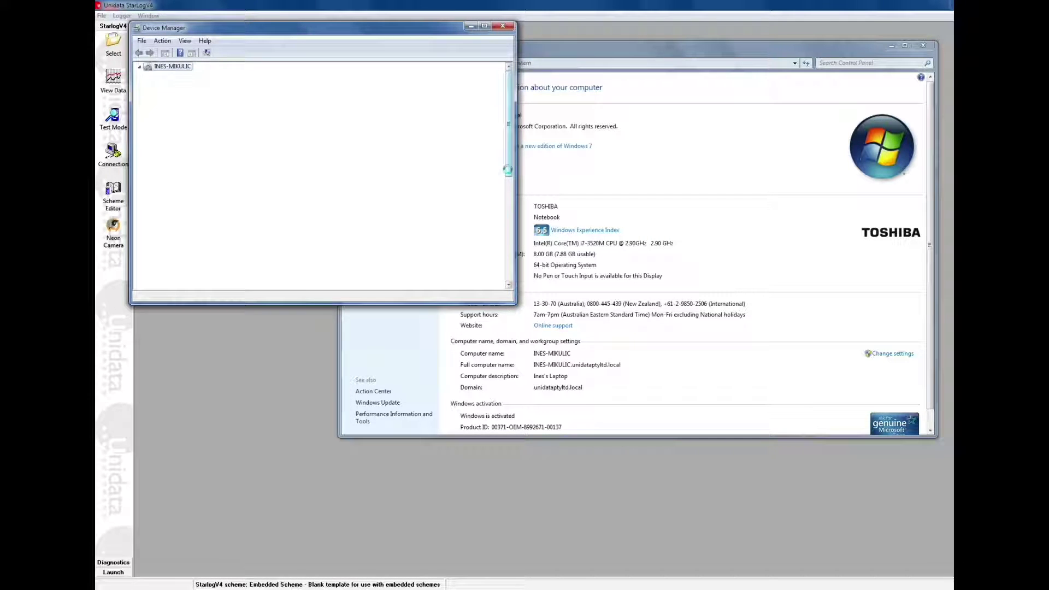
{"action": "scroll", "coordinate": [522, 261], "scroll_direction": "down", "scroll_amount": 6}
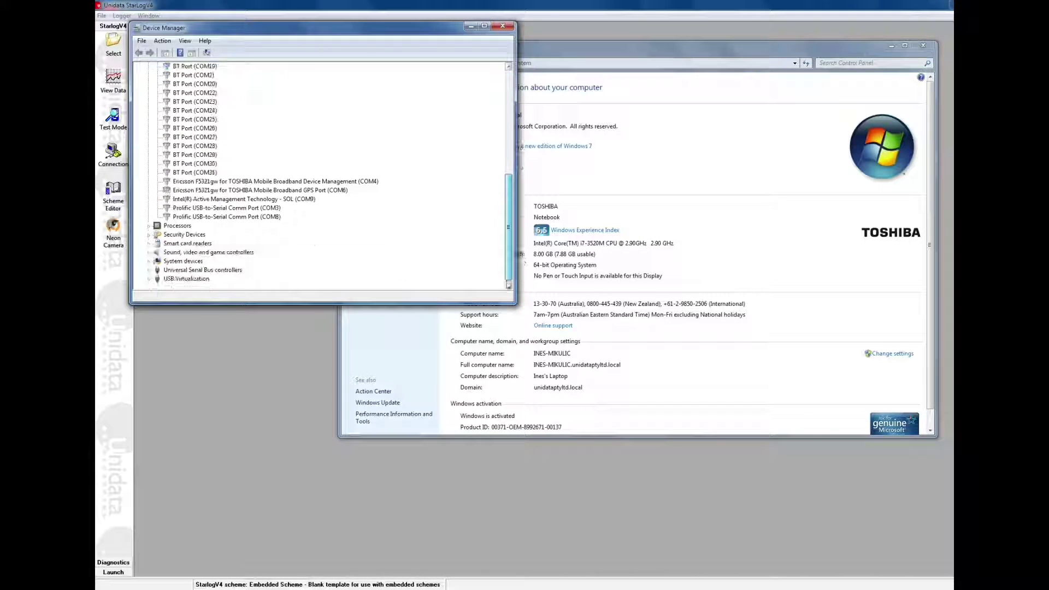
{"action": "scroll", "coordinate": [508, 281], "scroll_direction": "down", "scroll_amount": 2}
{"action": "left_click", "coordinate": [252, 209]}
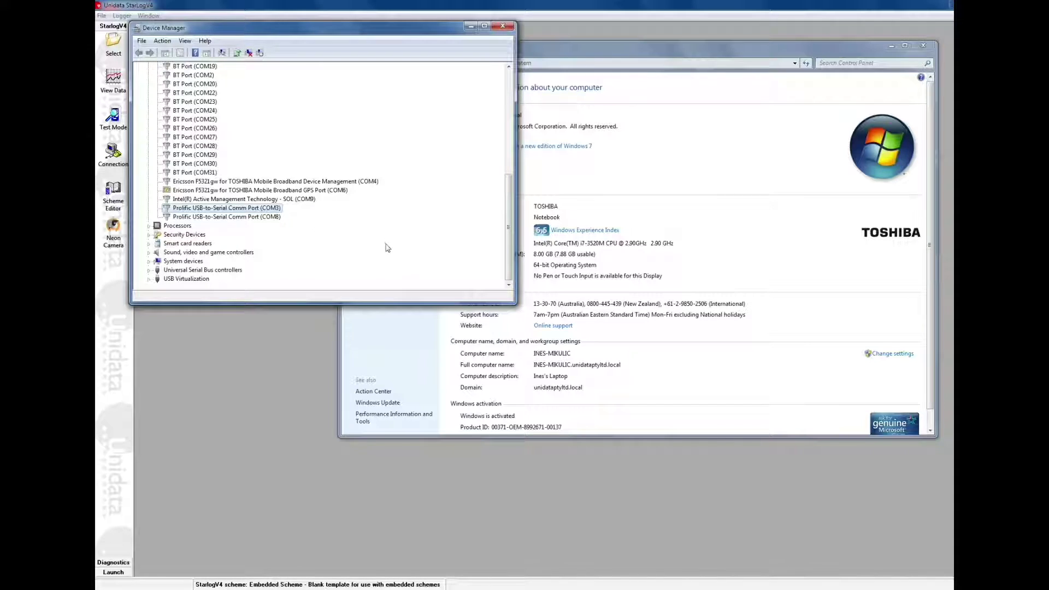
Step: In the Prolific port's Advanced Settings, keep COM Port Number at COM3 and close with OK
{"action": "right_click", "coordinate": [266, 212]}
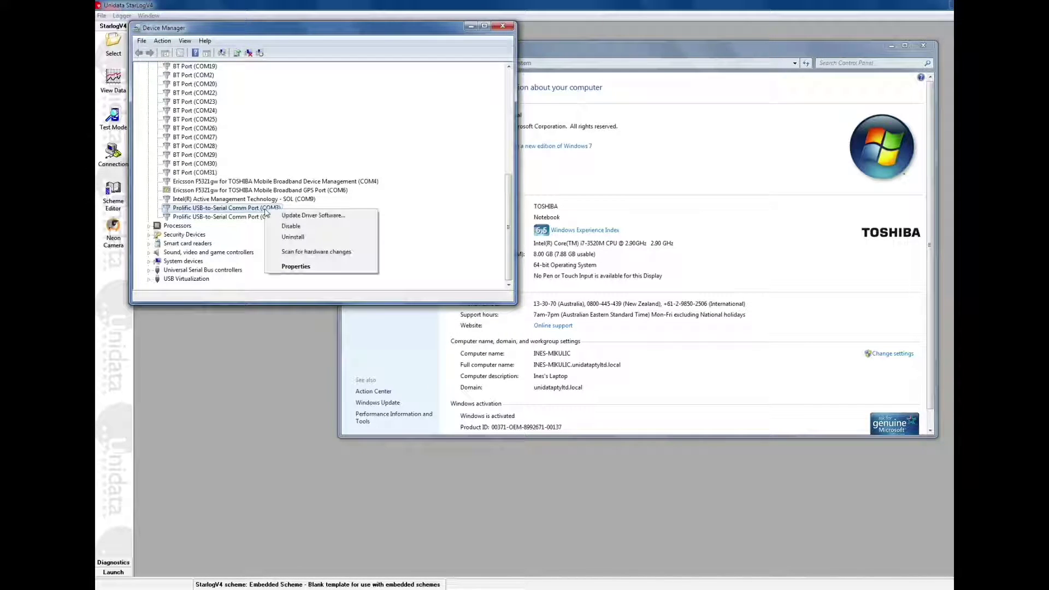
{"action": "left_click", "coordinate": [295, 266]}
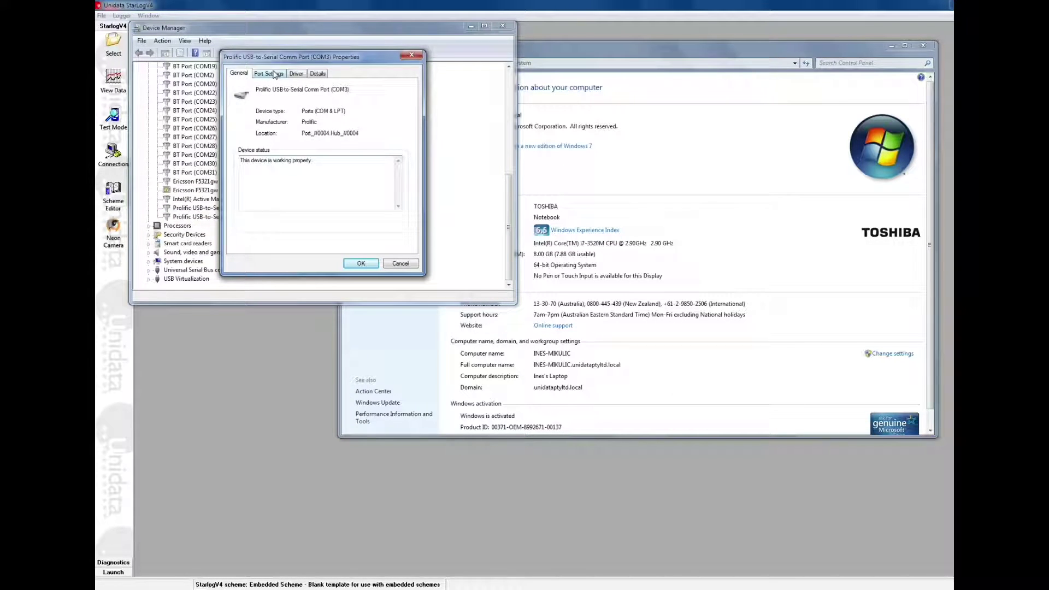
{"action": "left_click", "coordinate": [273, 74]}
{"action": "left_click", "coordinate": [338, 190]}
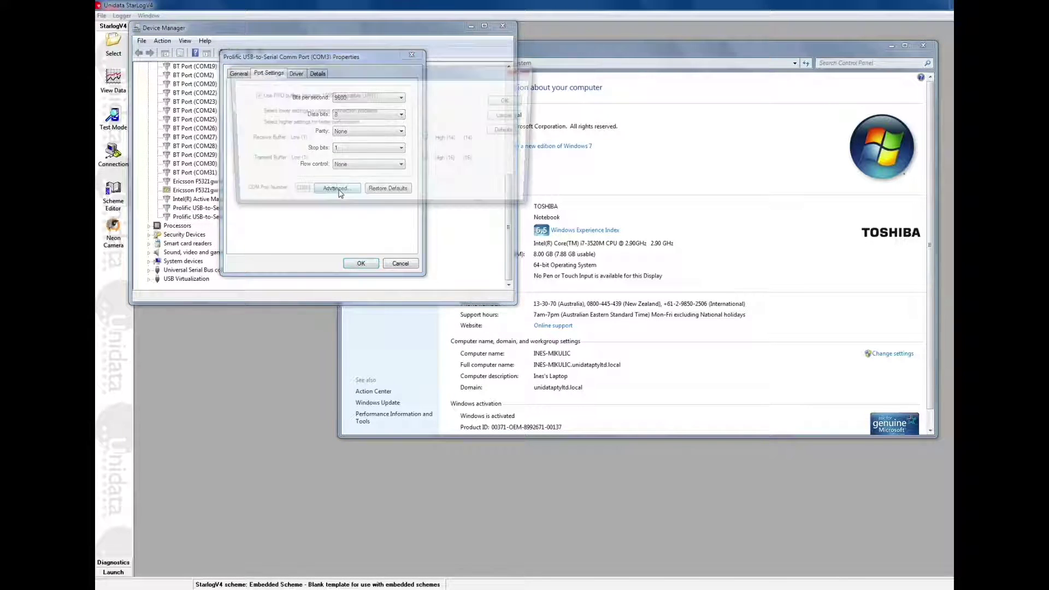
{"action": "left_click", "coordinate": [328, 193]}
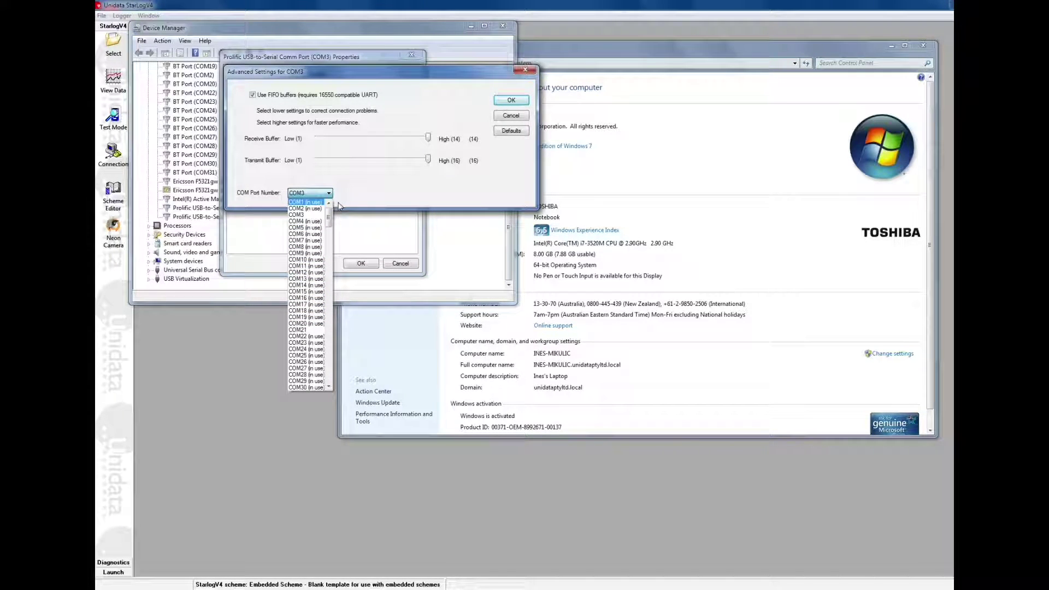
{"action": "left_click", "coordinate": [400, 200]}
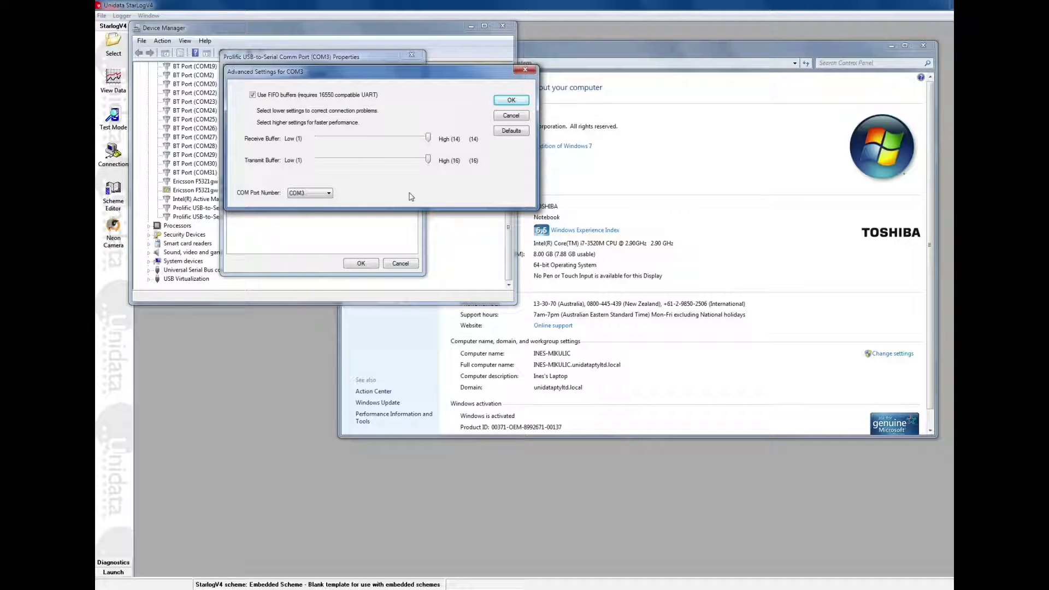
{"action": "left_click", "coordinate": [503, 103]}
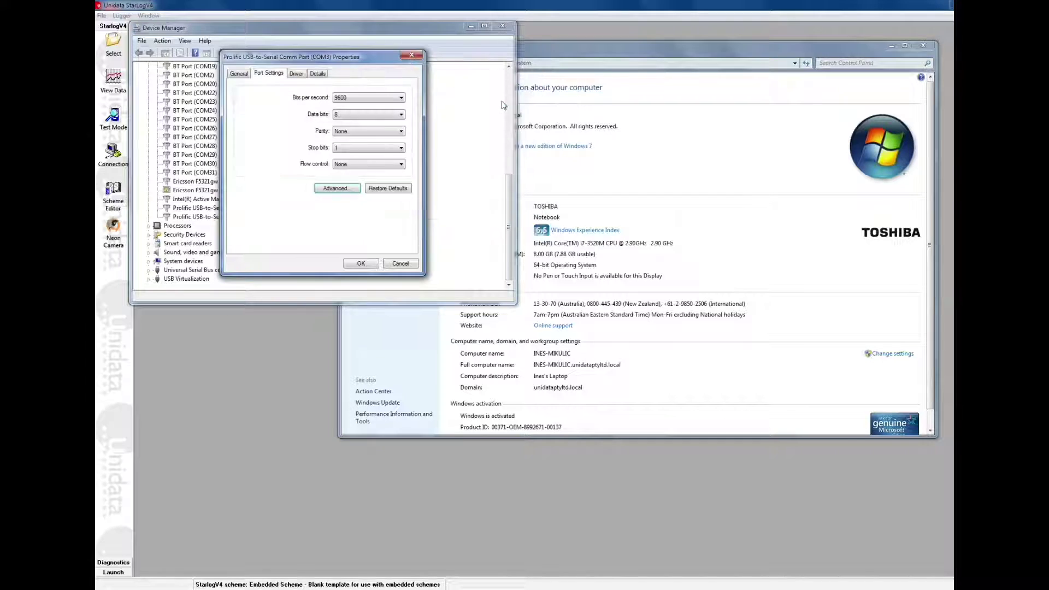
{"action": "left_click", "coordinate": [362, 265]}
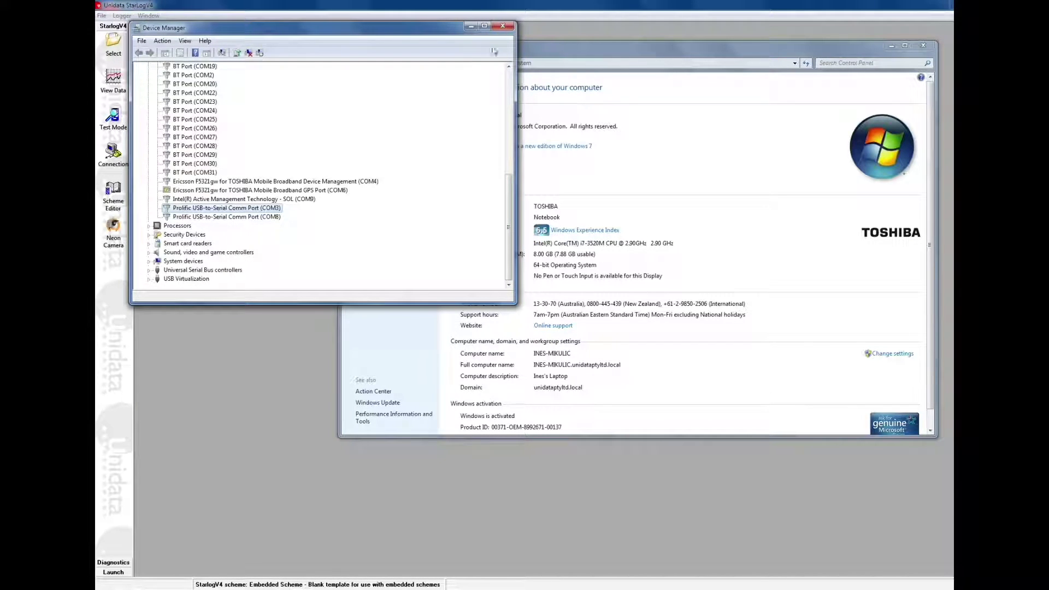
Step: Close Device Manager and bring up Starlog V4's Edit Communications Device Map dialog
{"action": "left_click", "coordinate": [506, 27]}
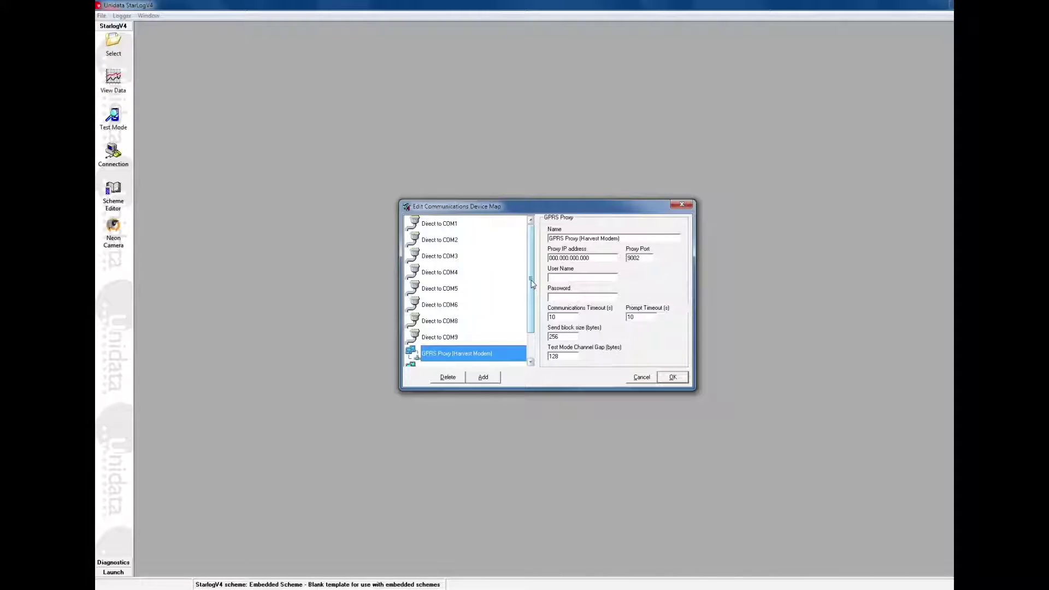
{"action": "mouse_move", "coordinate": [531, 283]}
{"action": "left_mouse_down"}
{"action": "mouse_move", "coordinate": [531, 306]}
{"action": "mouse_move", "coordinate": [532, 282]}
{"action": "left_mouse_up"}
{"action": "mouse_move", "coordinate": [531, 318]}
{"action": "left_mouse_down"}
{"action": "mouse_move", "coordinate": [532, 344]}
{"action": "mouse_move", "coordinate": [534, 309]}
{"action": "left_mouse_up"}
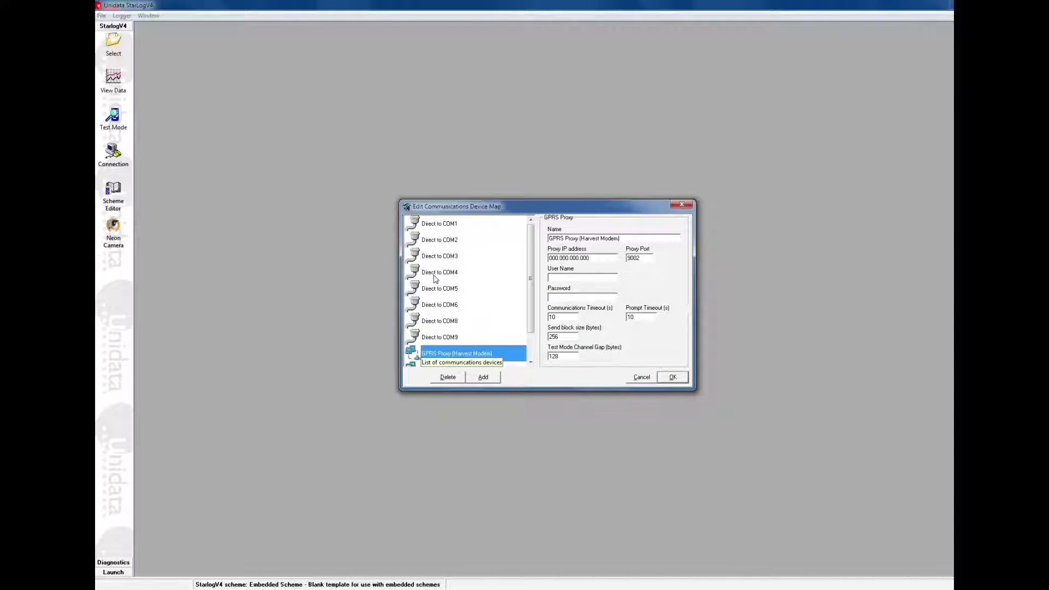
Step: Delete the Direct to COM9, COM8, COM6 and COM5 entries, confirming each
{"action": "left_click", "coordinate": [448, 338]}
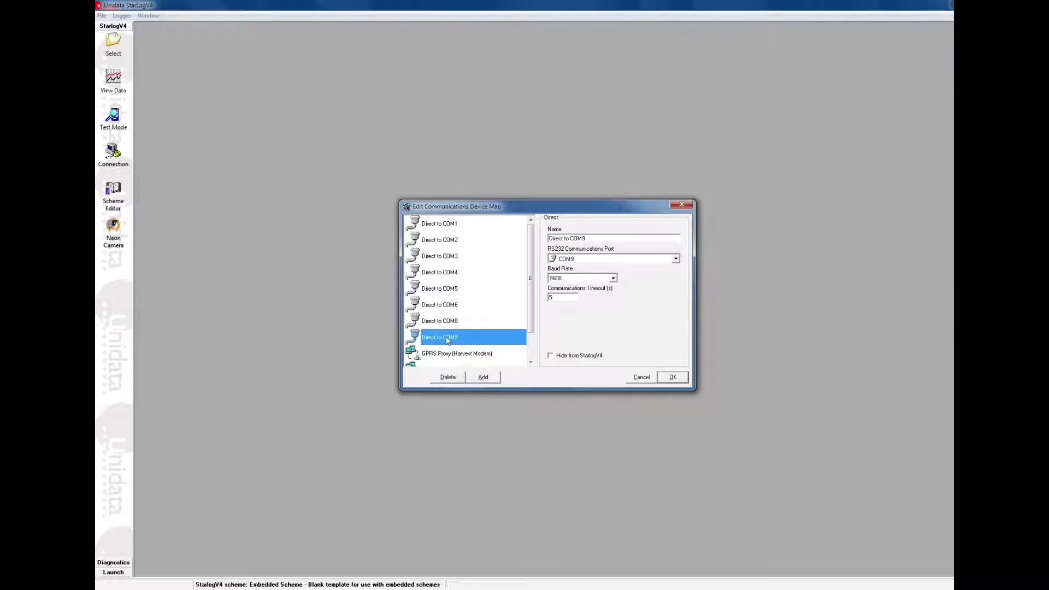
{"action": "left_click", "coordinate": [459, 382]}
{"action": "left_click", "coordinate": [543, 332]}
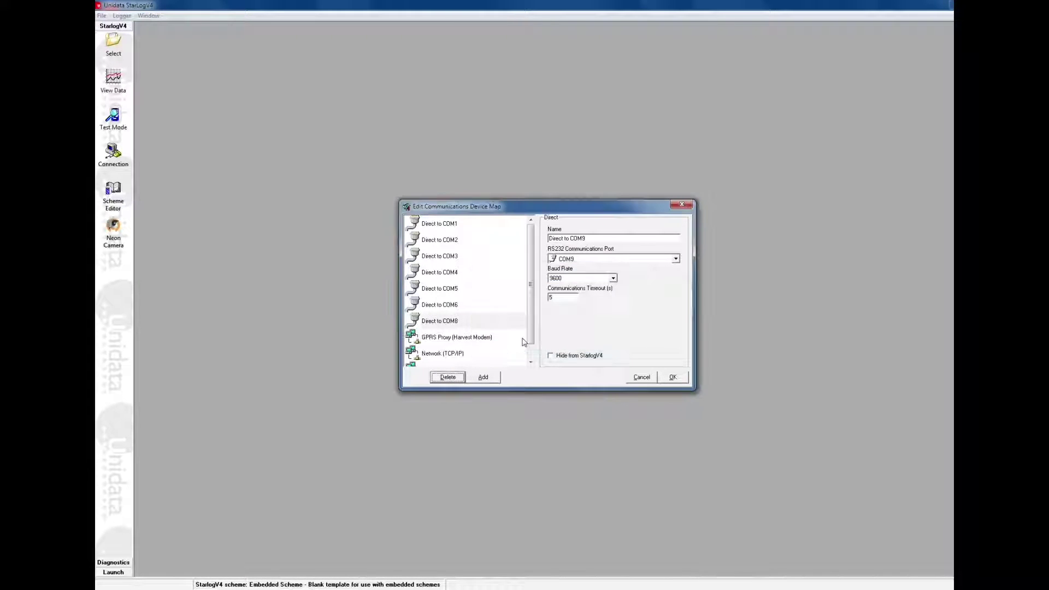
{"action": "left_click", "coordinate": [448, 323]}
{"action": "left_click", "coordinate": [461, 376]}
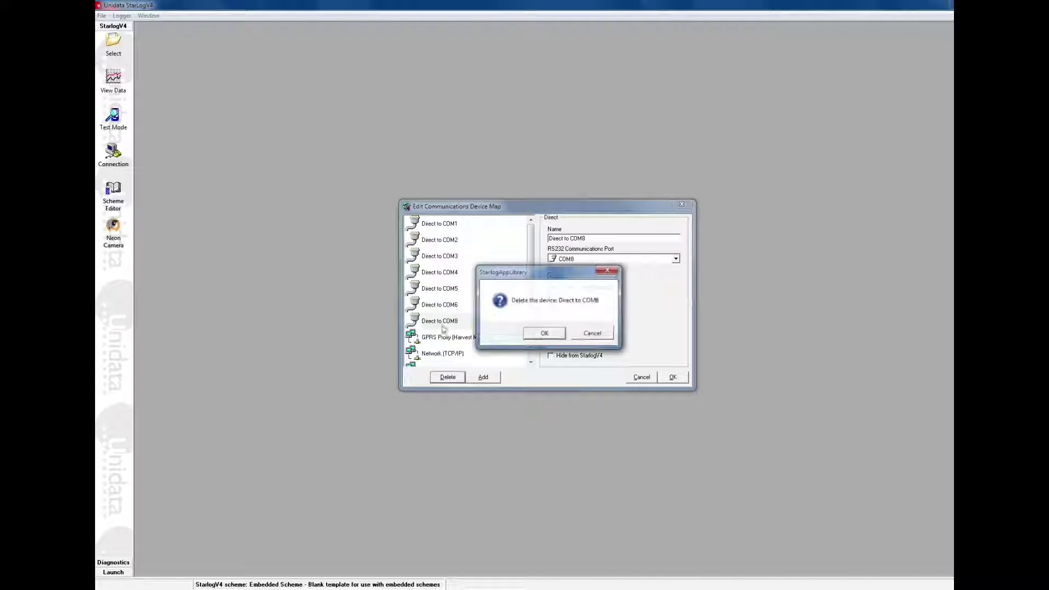
{"action": "left_click", "coordinate": [544, 333]}
{"action": "left_click", "coordinate": [459, 304]}
{"action": "left_click", "coordinate": [458, 377]}
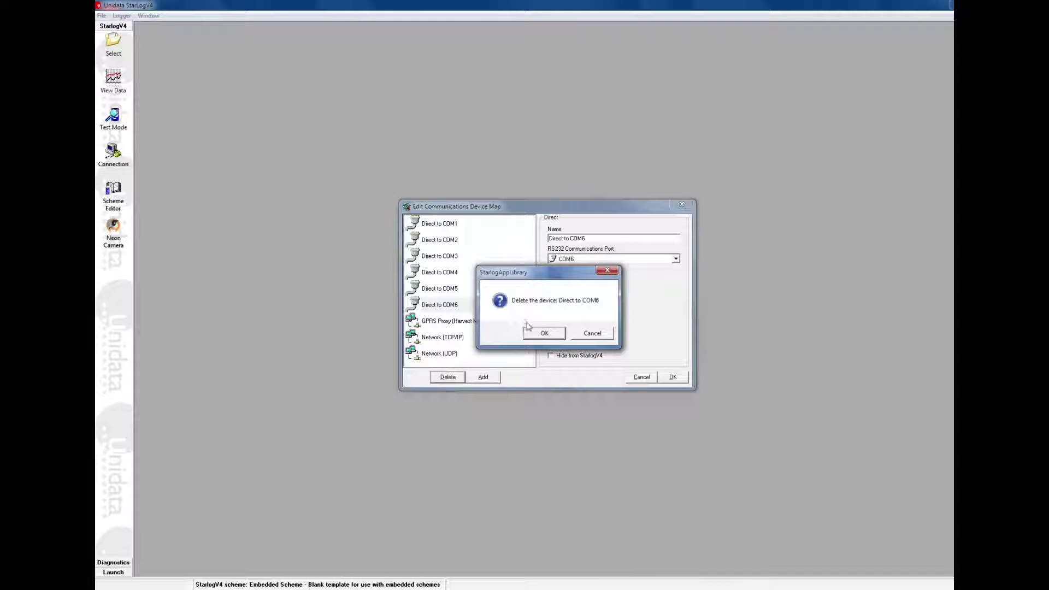
{"action": "left_click", "coordinate": [530, 331]}
{"action": "left_click", "coordinate": [459, 288]}
{"action": "left_click", "coordinate": [452, 376]}
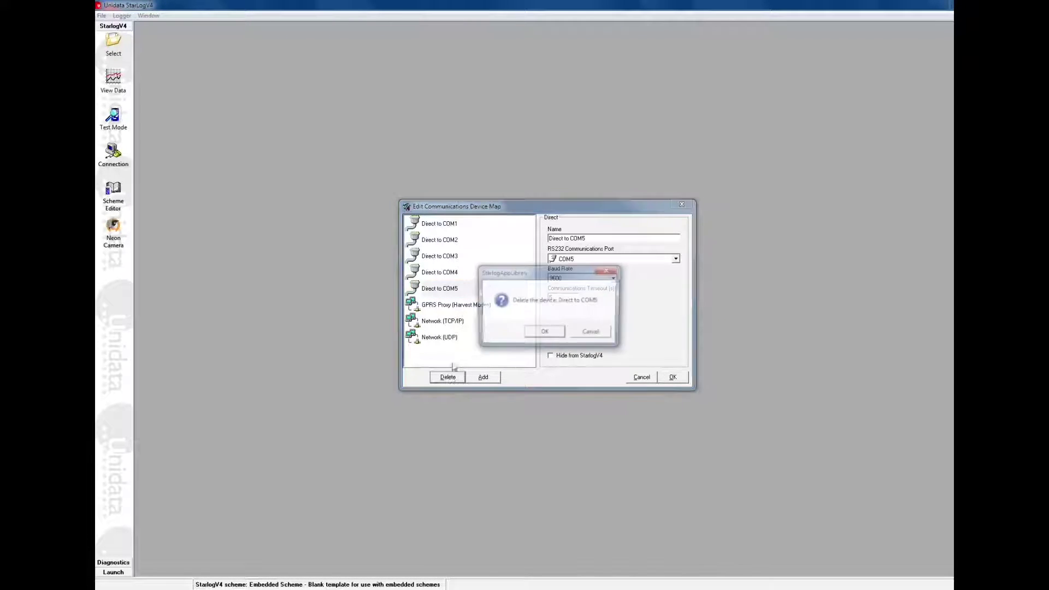
{"action": "left_click", "coordinate": [545, 331]}
Step: Delete the remaining Direct to COM4, COM3, COM2 and COM1 entries, confirming each
{"action": "left_click", "coordinate": [437, 273]}
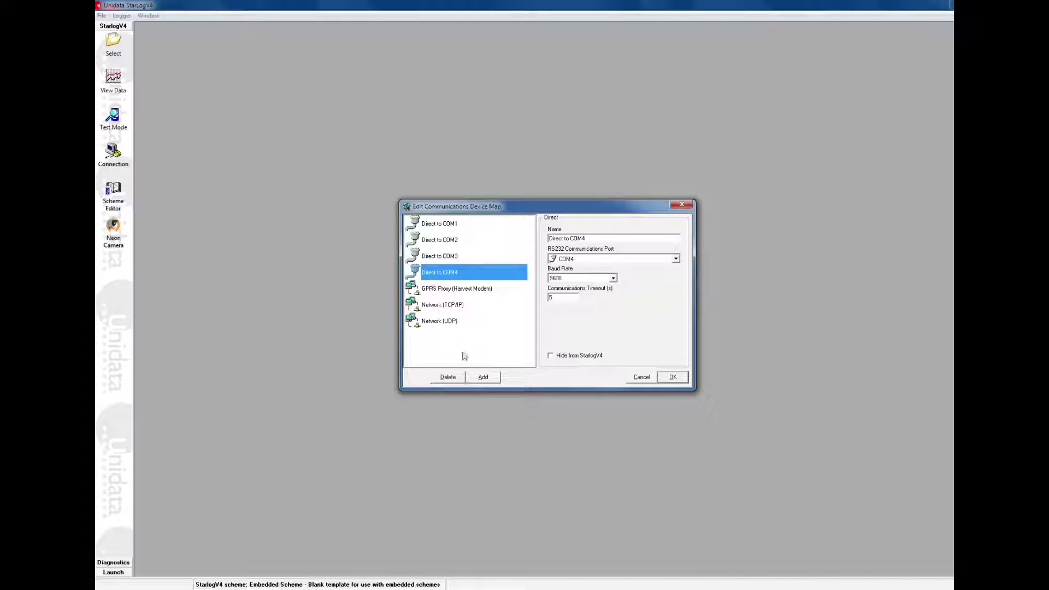
{"action": "left_click", "coordinate": [449, 377]}
{"action": "left_click", "coordinate": [543, 332]}
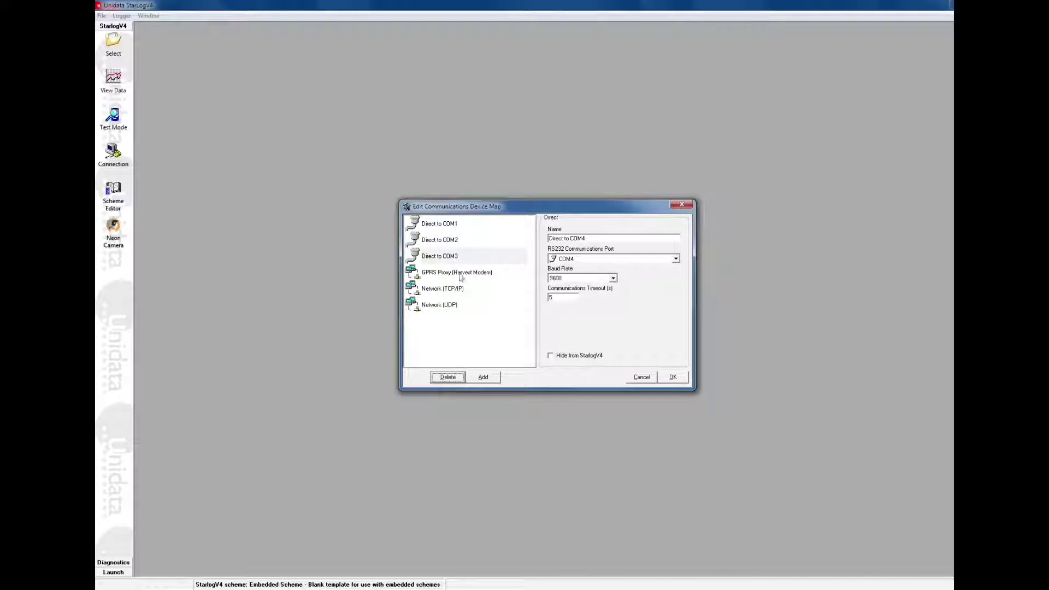
{"action": "left_click", "coordinate": [458, 257]}
{"action": "left_click", "coordinate": [448, 377]}
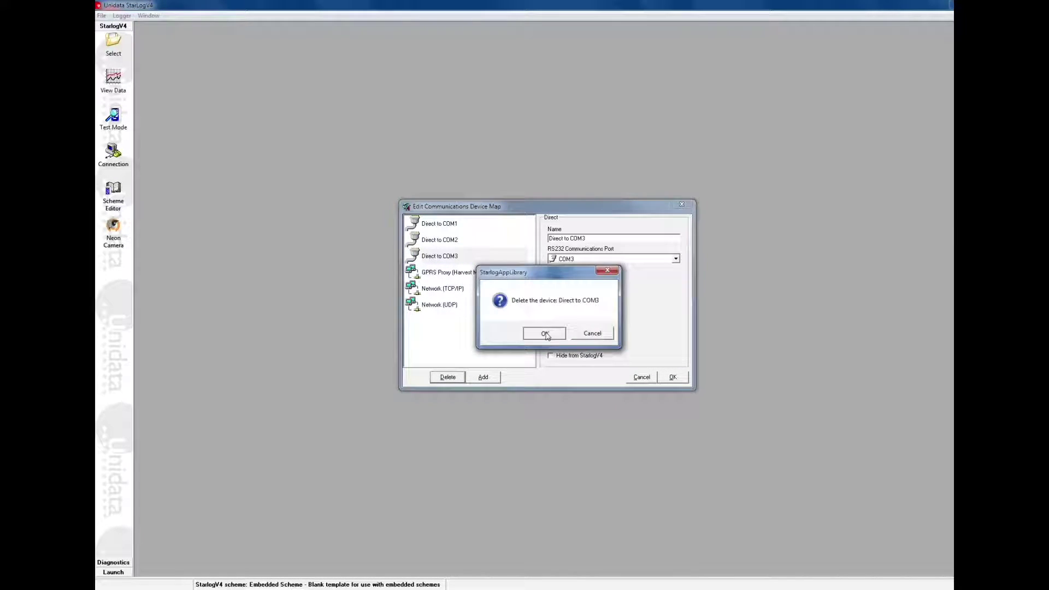
{"action": "left_click", "coordinate": [544, 334]}
{"action": "left_click", "coordinate": [457, 240]}
{"action": "left_click", "coordinate": [448, 377]}
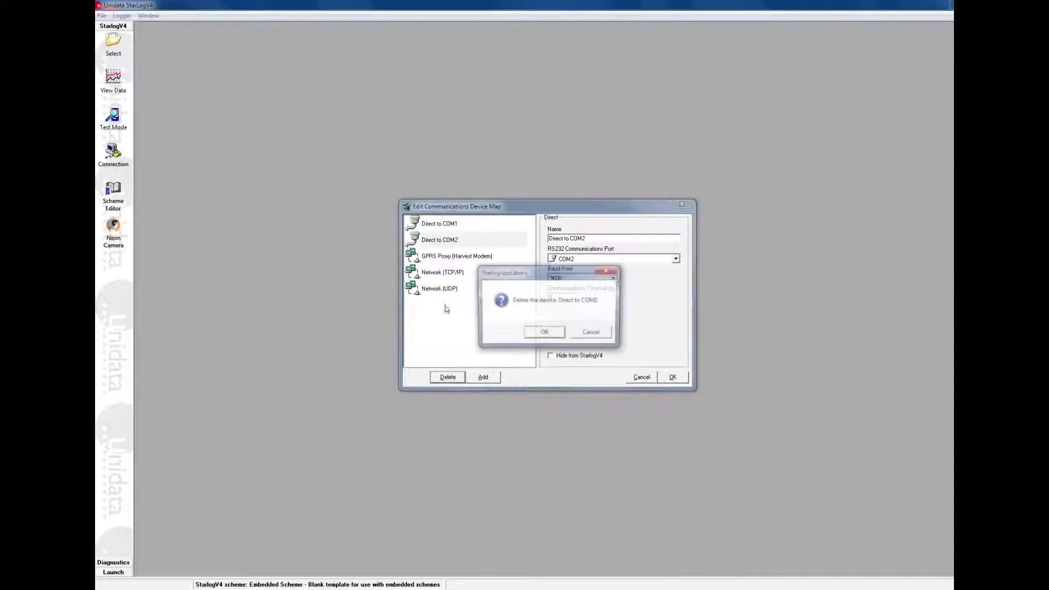
{"action": "left_click", "coordinate": [542, 330]}
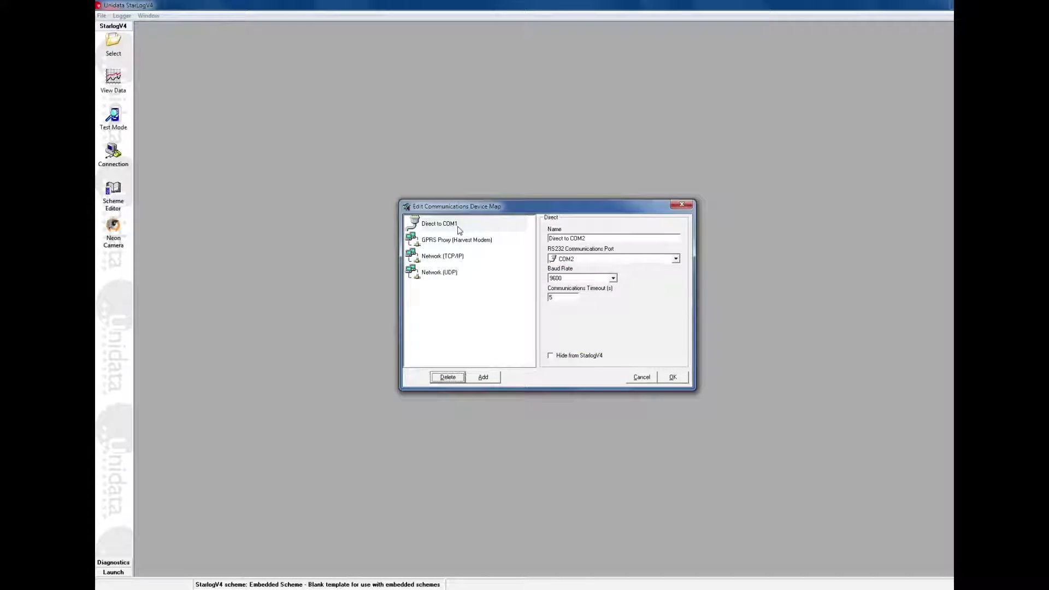
{"action": "left_click", "coordinate": [459, 230]}
{"action": "left_click", "coordinate": [458, 379]}
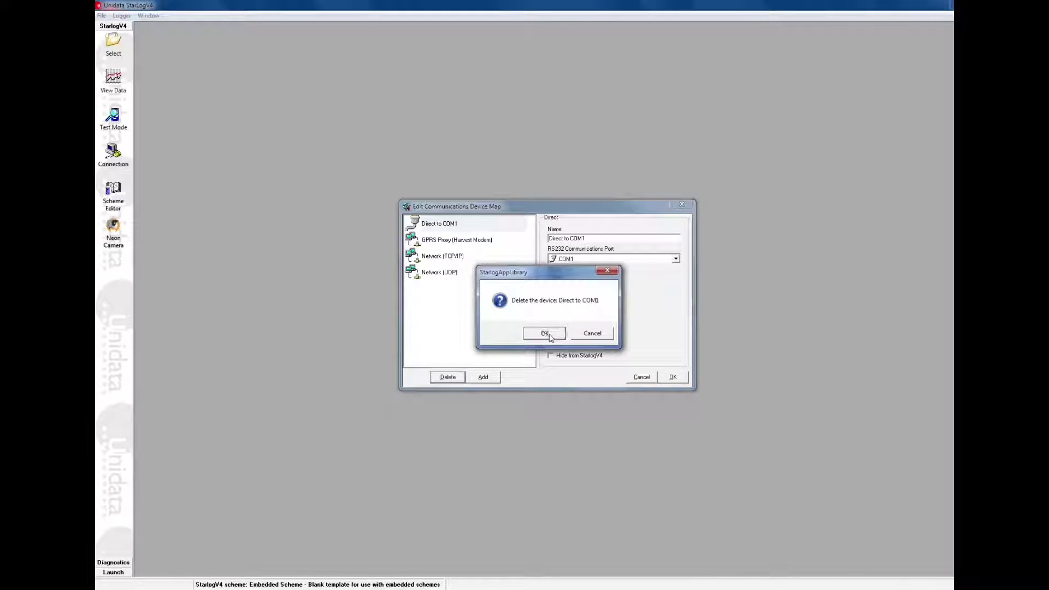
{"action": "left_click", "coordinate": [548, 335]}
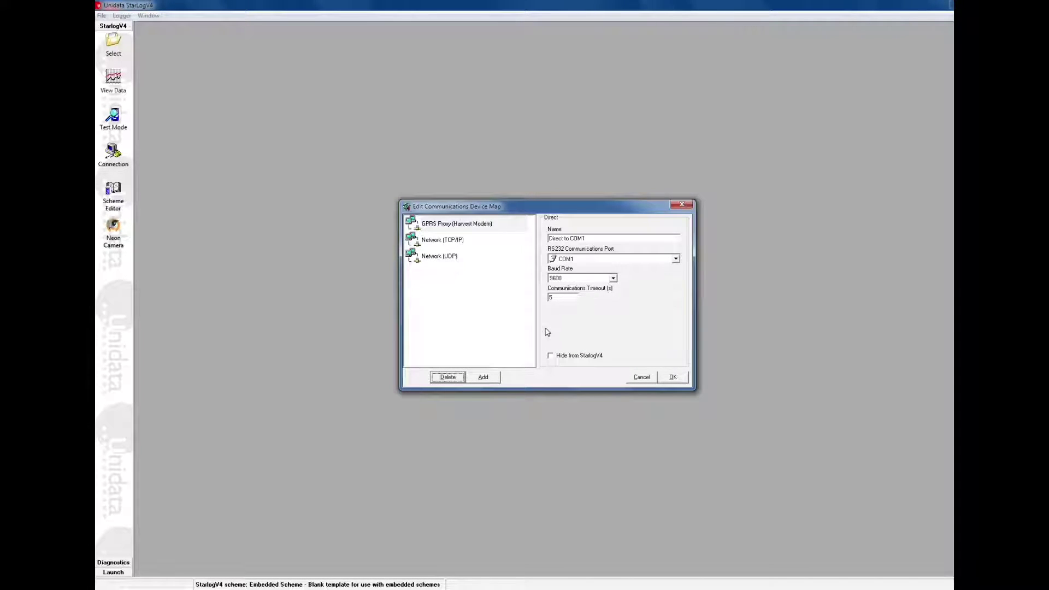
Step: Add a Direct (RS232) device and change its port from COM1 to COM3, named 'Direct to COM3'
{"action": "left_click", "coordinate": [480, 378]}
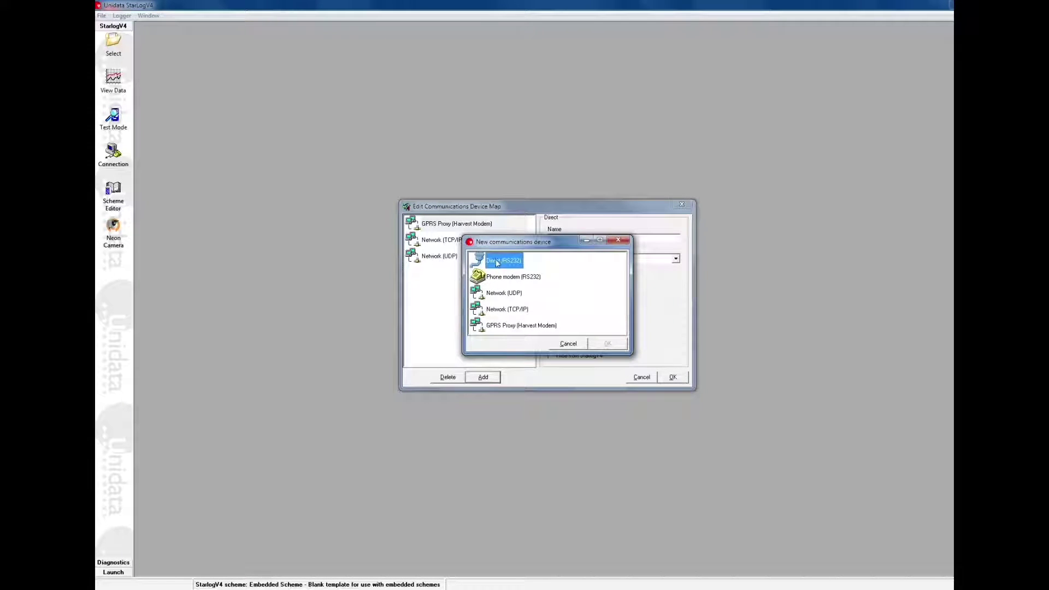
{"action": "double_click", "coordinate": [516, 265]}
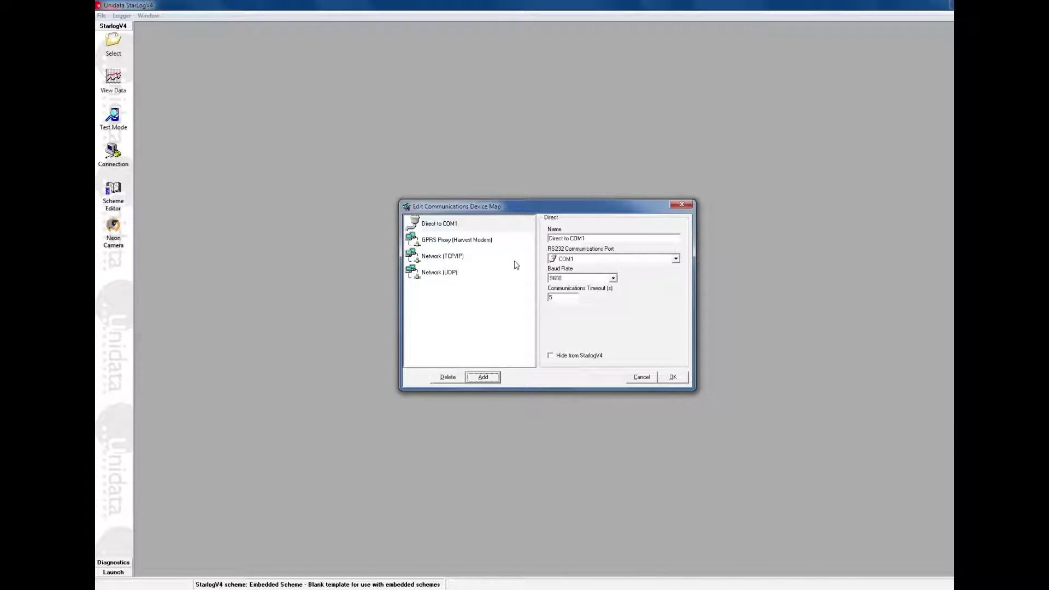
{"action": "left_click", "coordinate": [499, 229]}
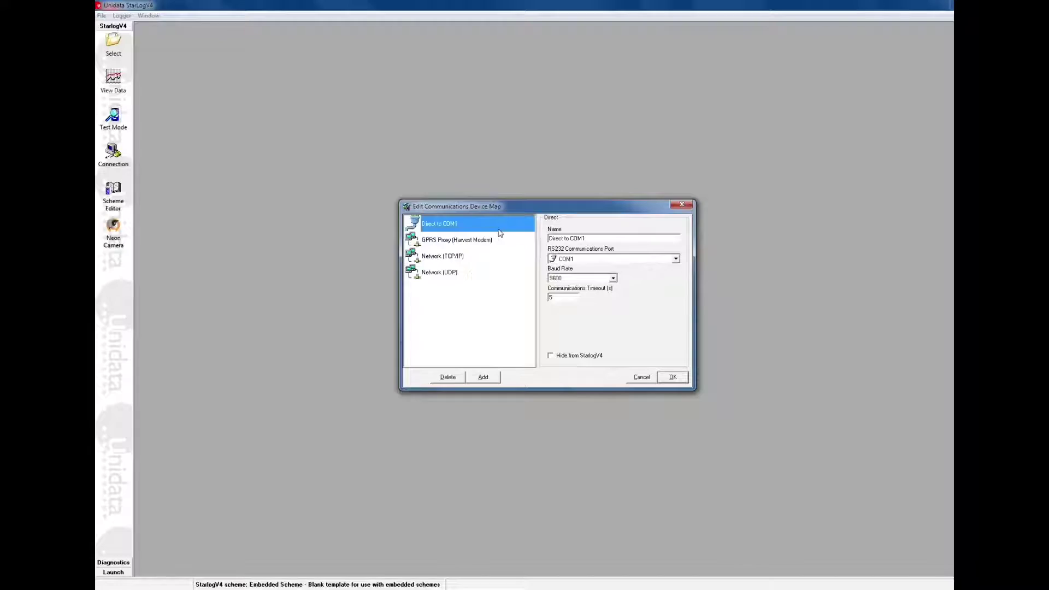
{"action": "left_click", "coordinate": [676, 261]}
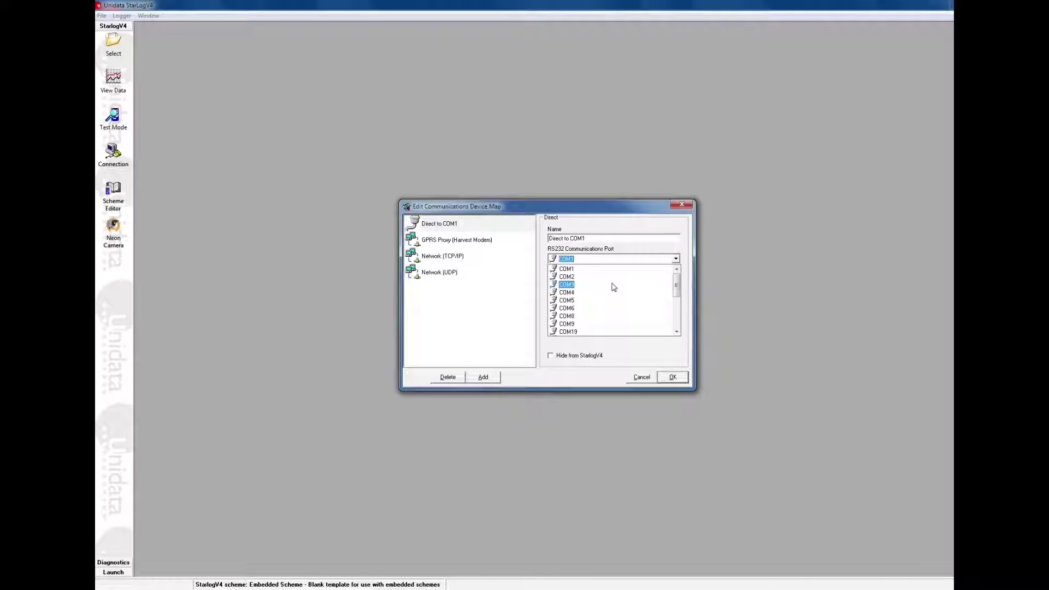
{"action": "left_click", "coordinate": [613, 285]}
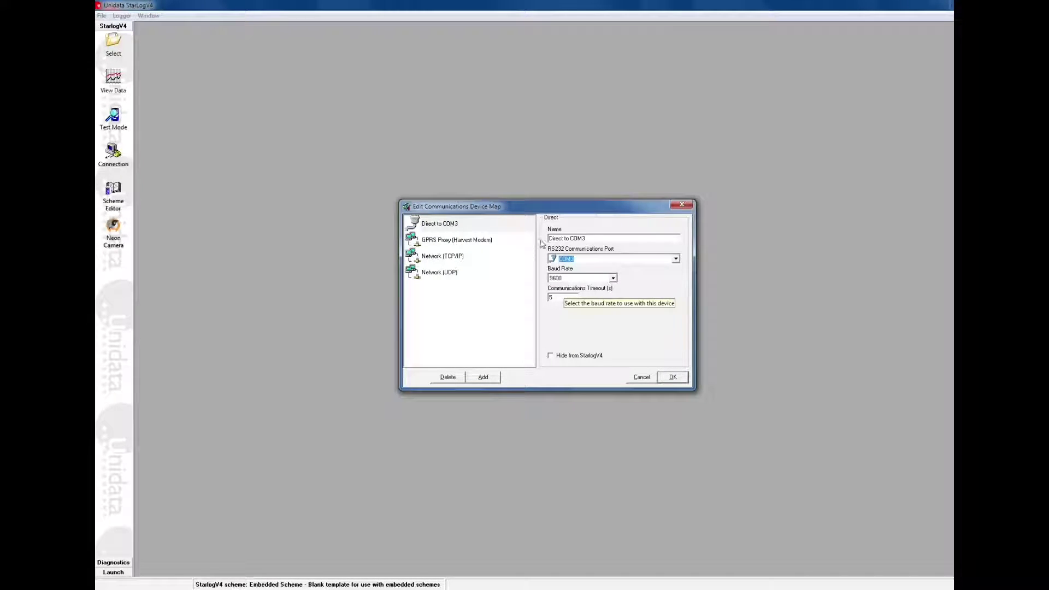
{"action": "left_click", "coordinate": [471, 227]}
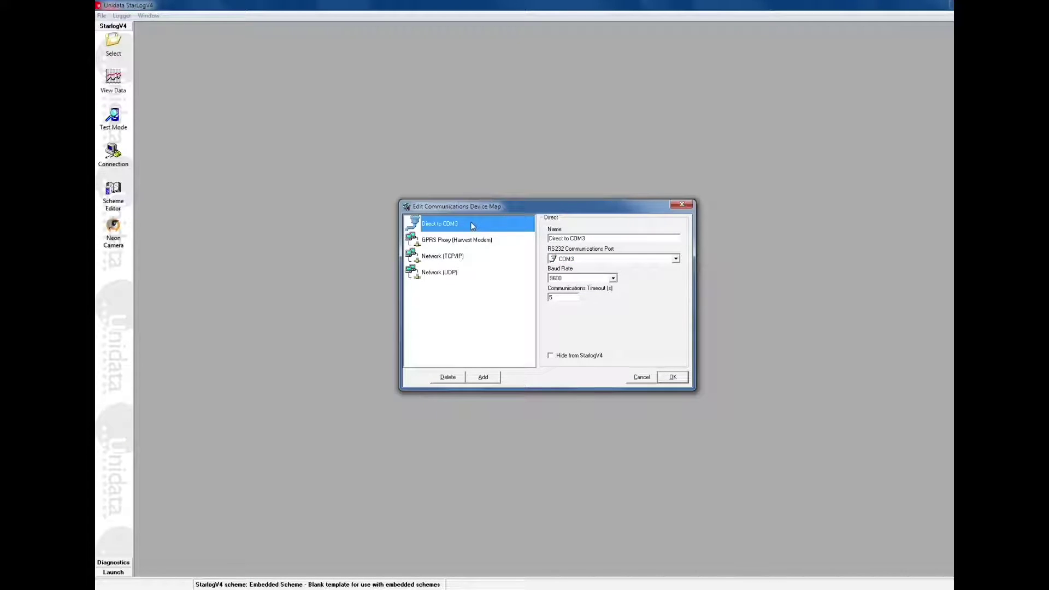